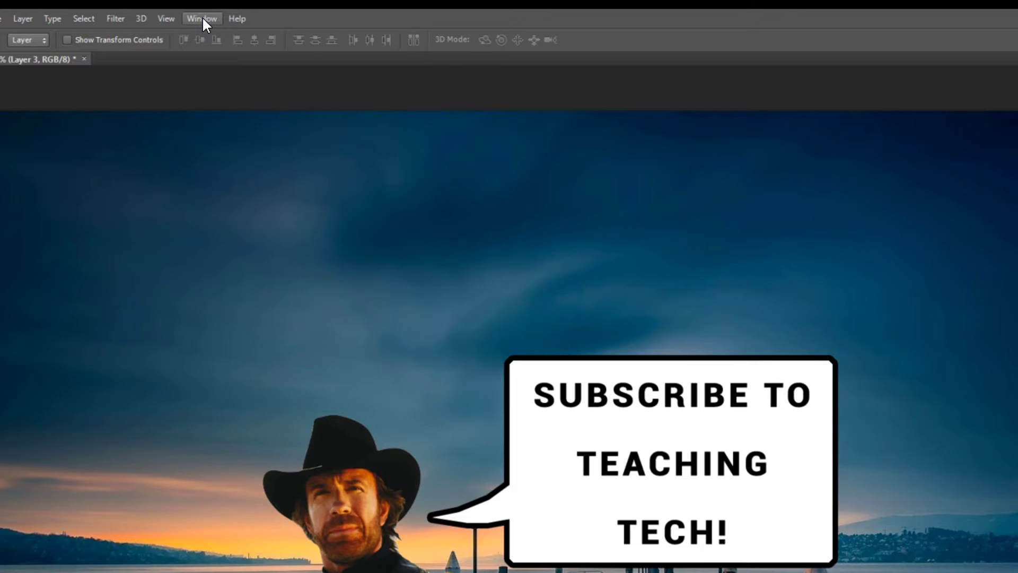
- Show the Timeline panel and create a frame animation from the cowboy scene
left_click(202, 18)
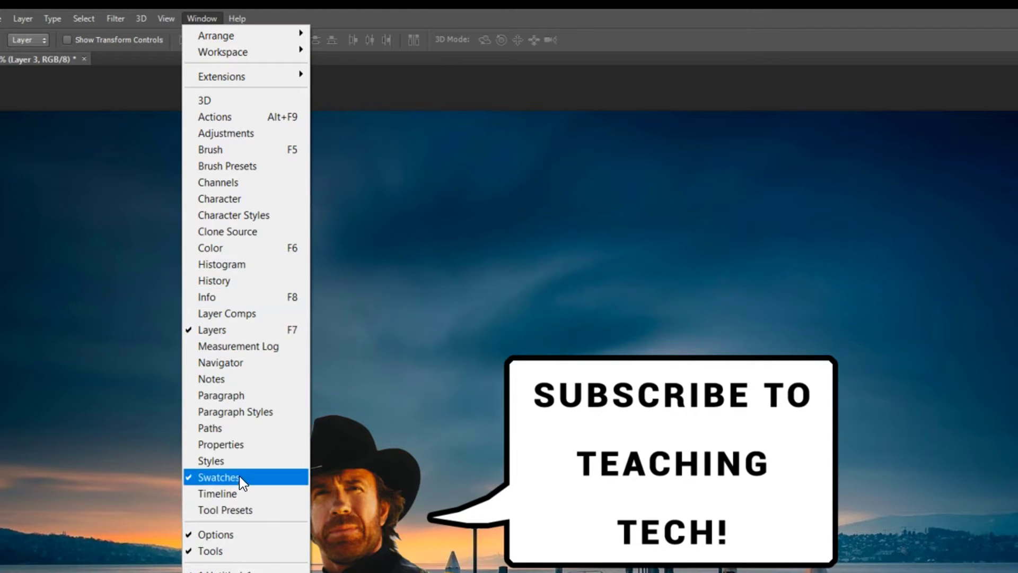
left_click(231, 493)
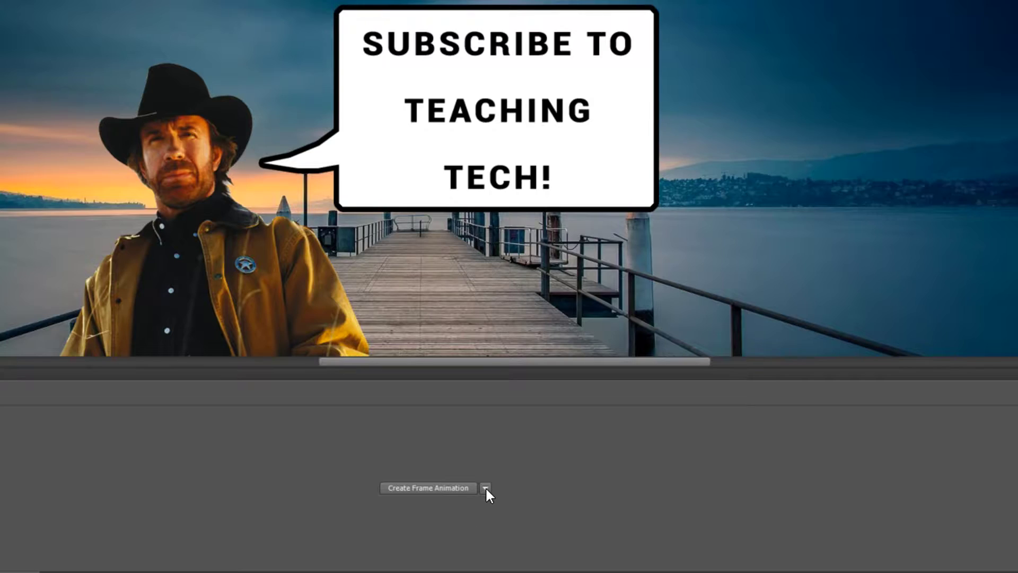
left_click(475, 512)
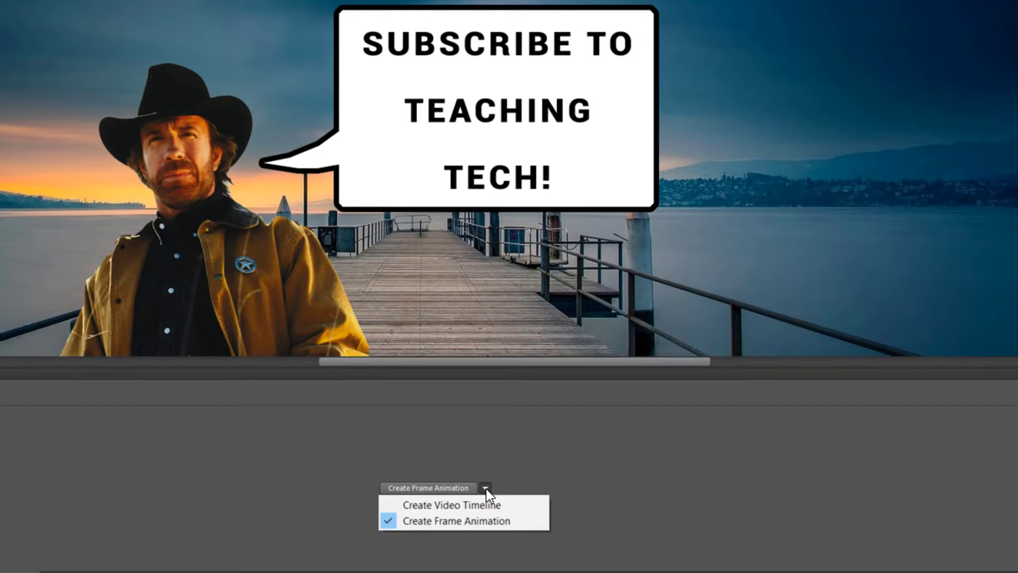
left_click(476, 523)
left_click(454, 488)
- Set the animation panel options to the largest frame thumbnail size
left_click(862, 530)
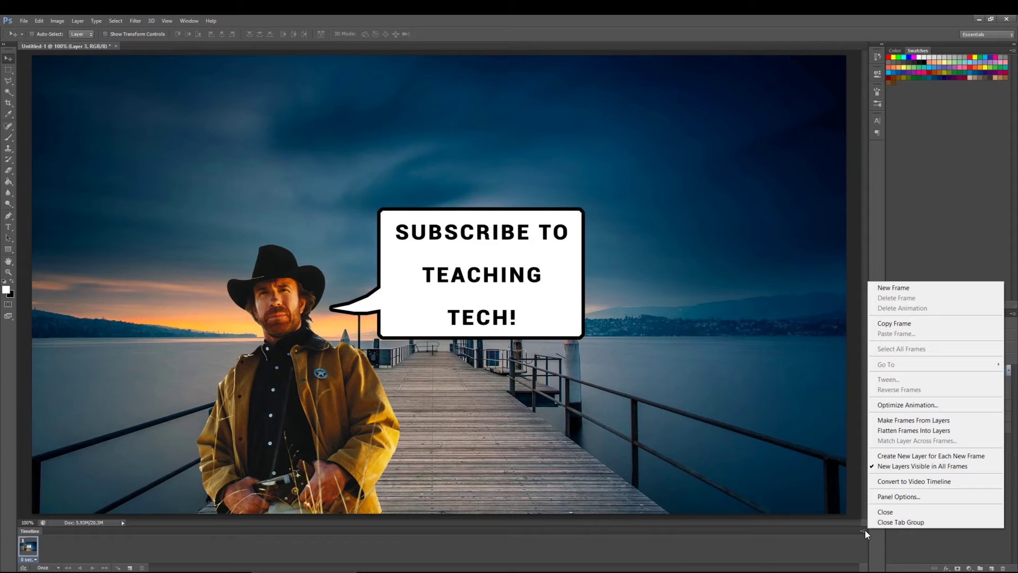
left_click(892, 496)
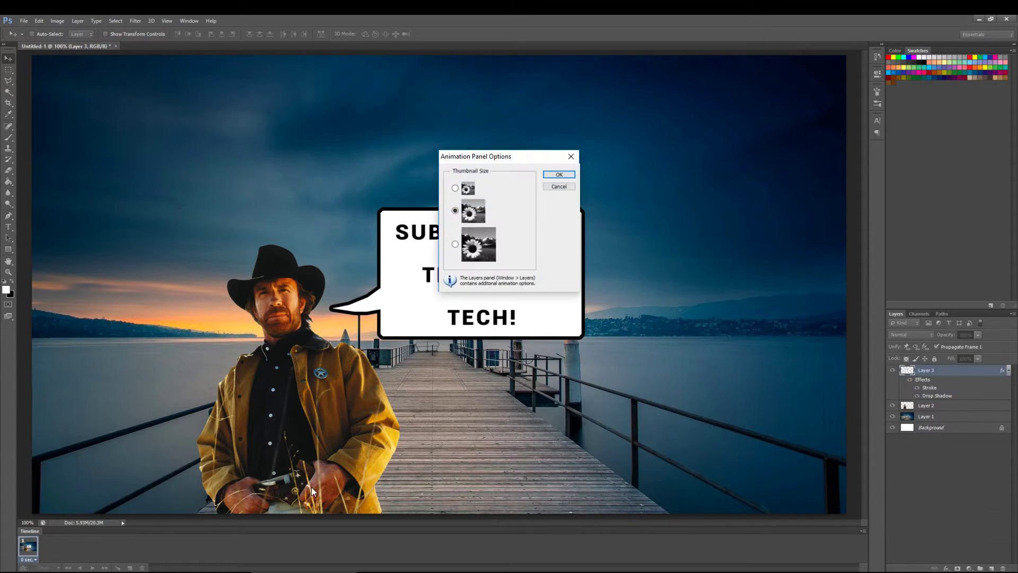
left_click(472, 260)
left_click(557, 175)
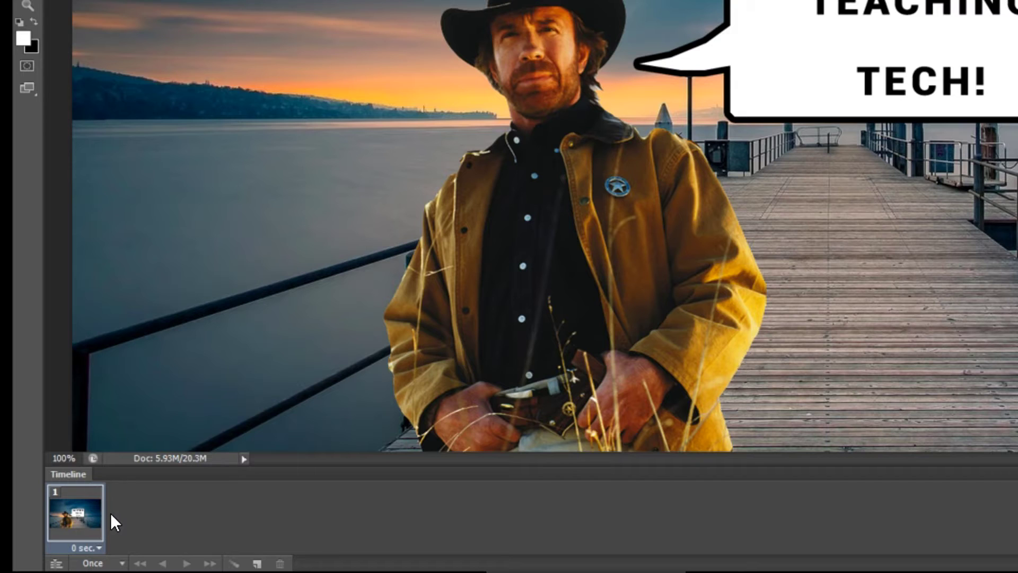
- Duplicate the first frame and shift the speech bubble left in the copy
left_click(99, 548)
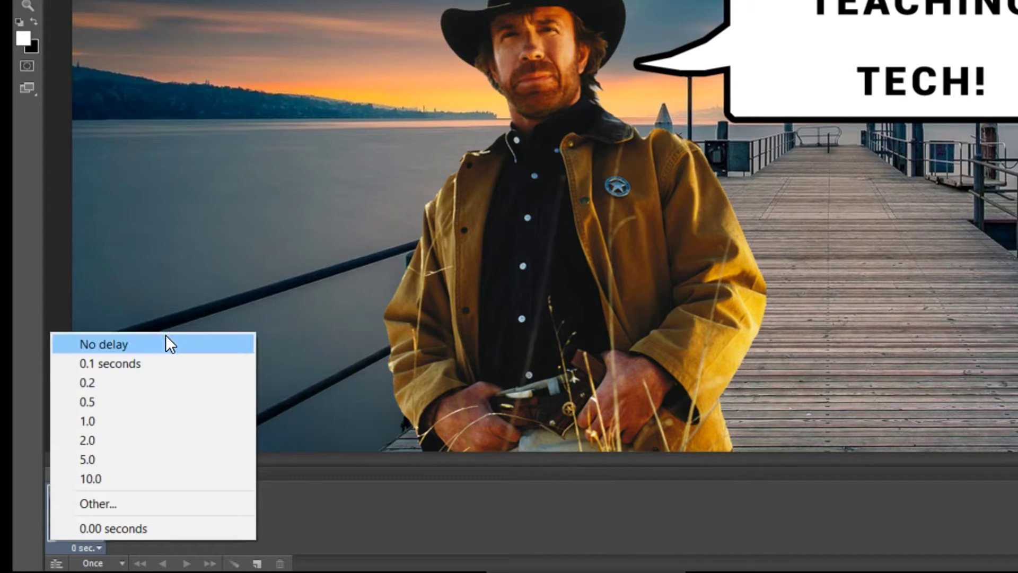
left_click(366, 511)
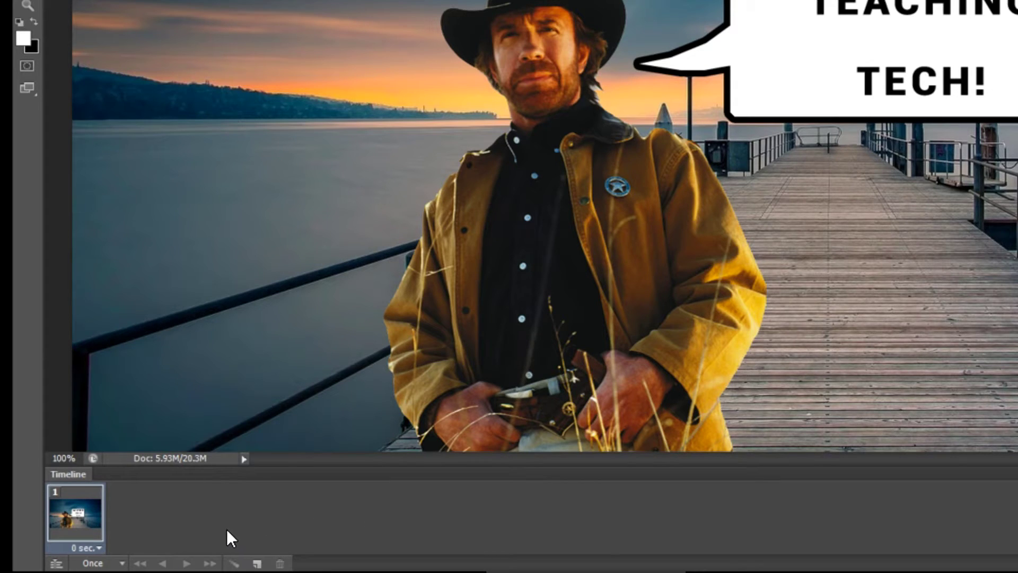
left_click(258, 561)
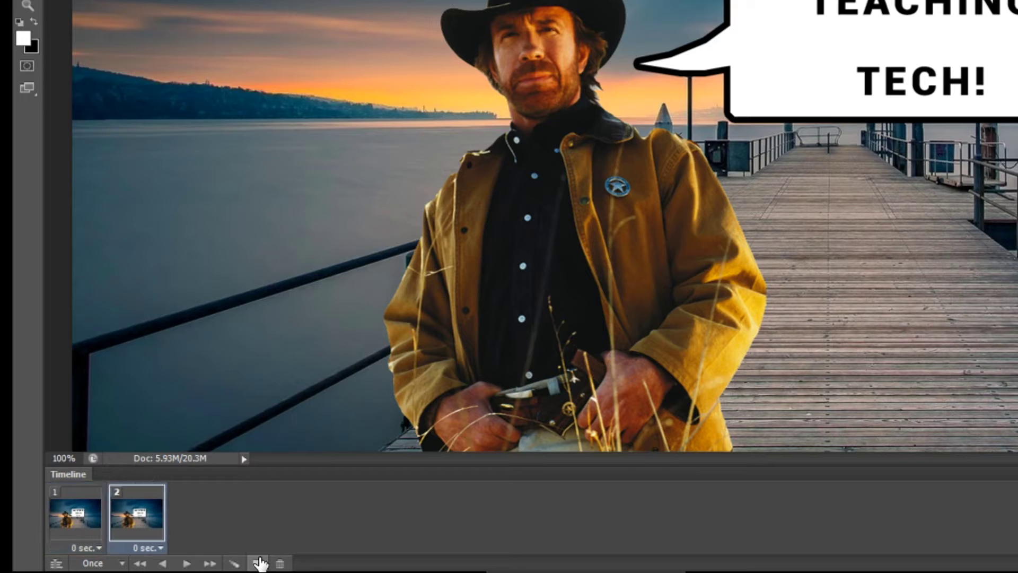
left_click_drag(474, 240, 463, 240)
left_click_drag(241, 398, 234, 399)
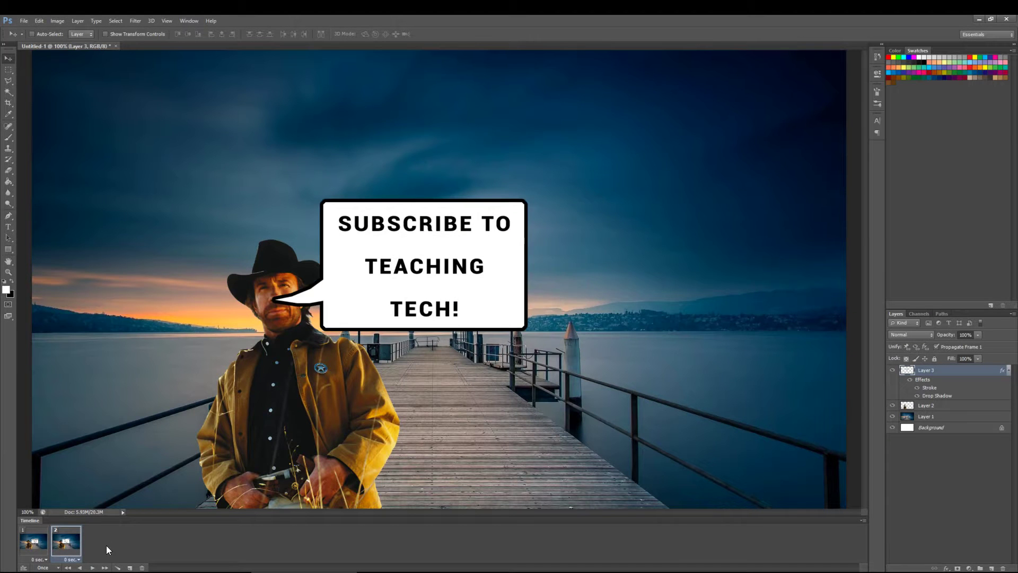
- Add two more frames moving the bubble over the cowboy's face, preview, then undo
left_click(130, 567)
left_click_drag(357, 287, 271, 305)
left_click(130, 567)
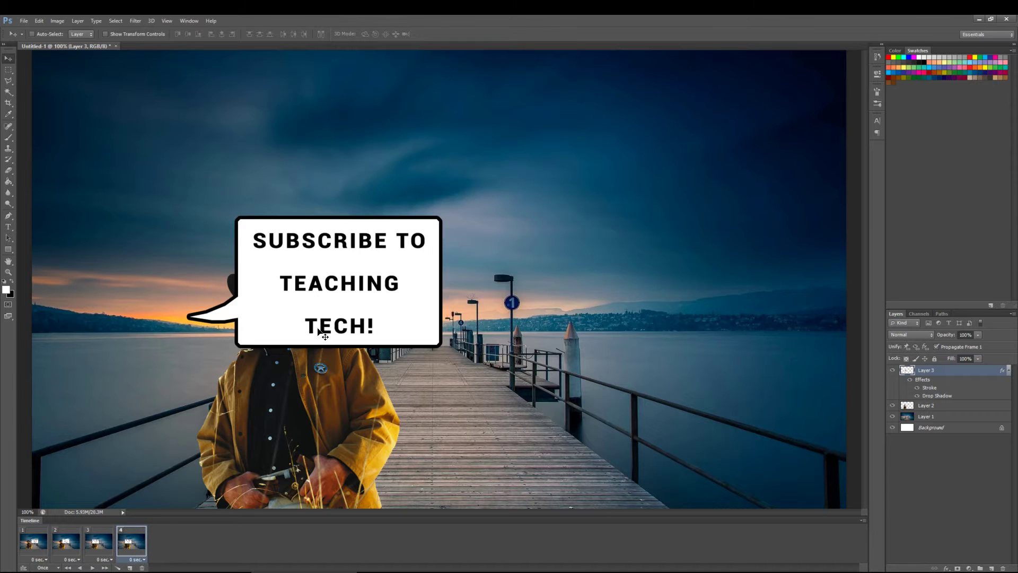
left_click_drag(320, 332, 251, 344)
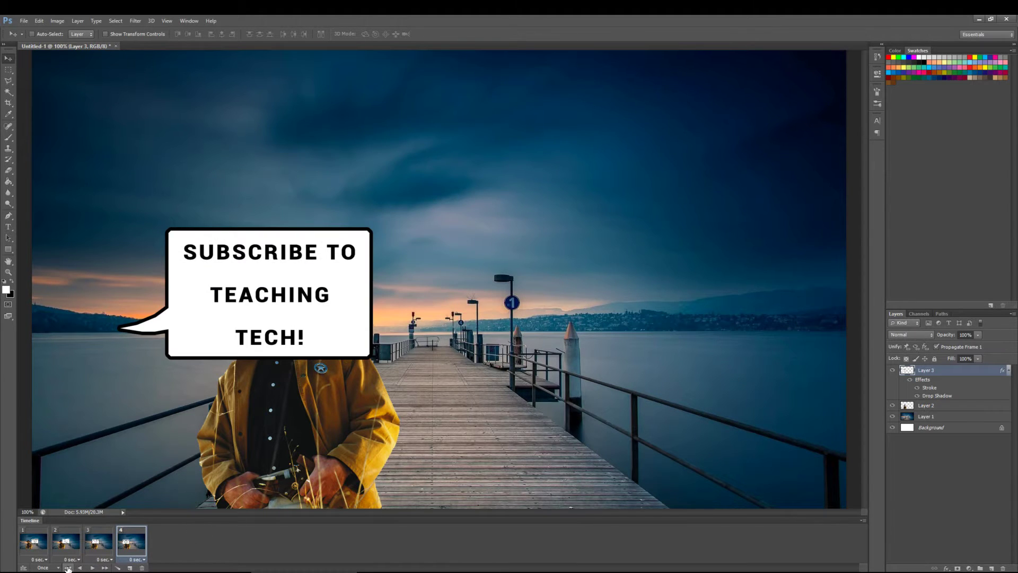
left_click(92, 567)
key("ctrl+alt+z")
key("ctrl+alt+z")
key("ctrl+alt+z")
key("ctrl+alt+z")
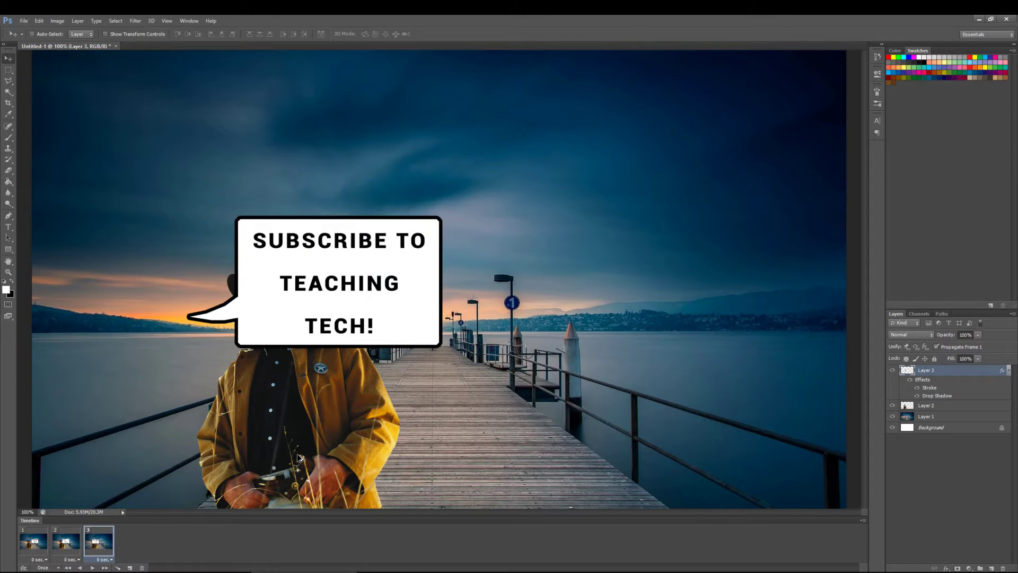
- Undo back to one frame, hide the speech bubble layer, and drag the cowboy below the canvas
key("ctrl+alt+z")
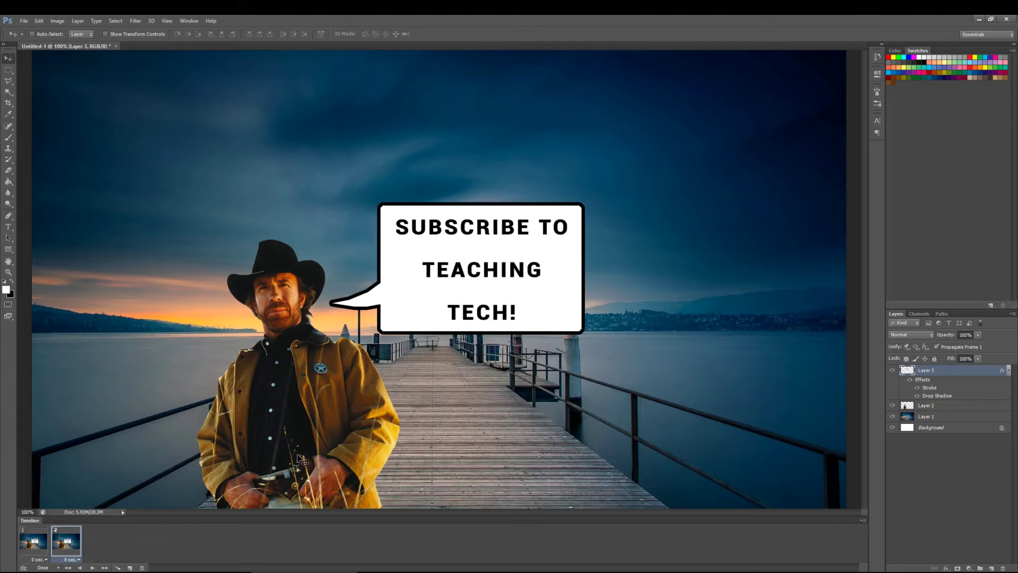
key("ctrl+alt+z")
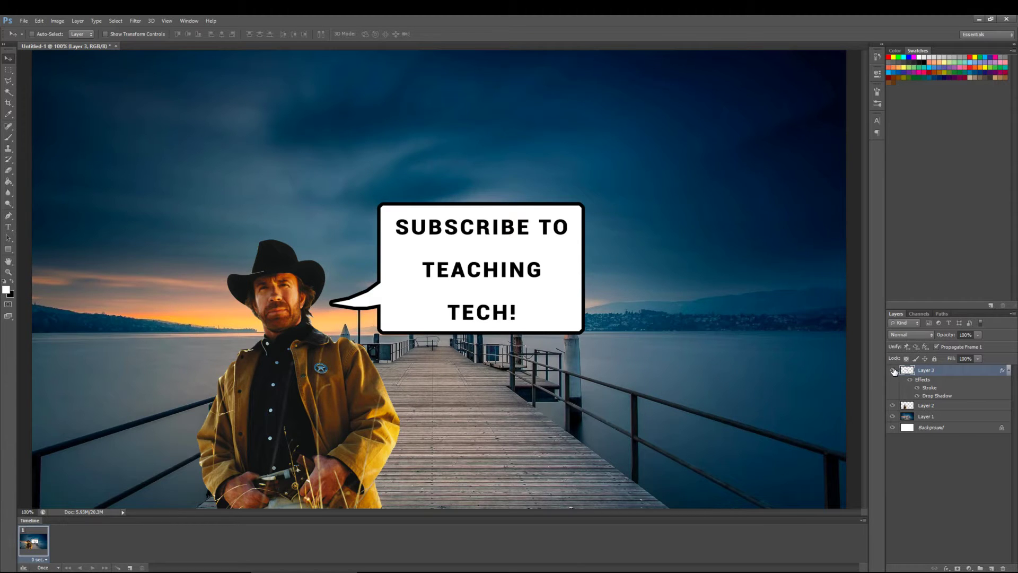
left_click(893, 370)
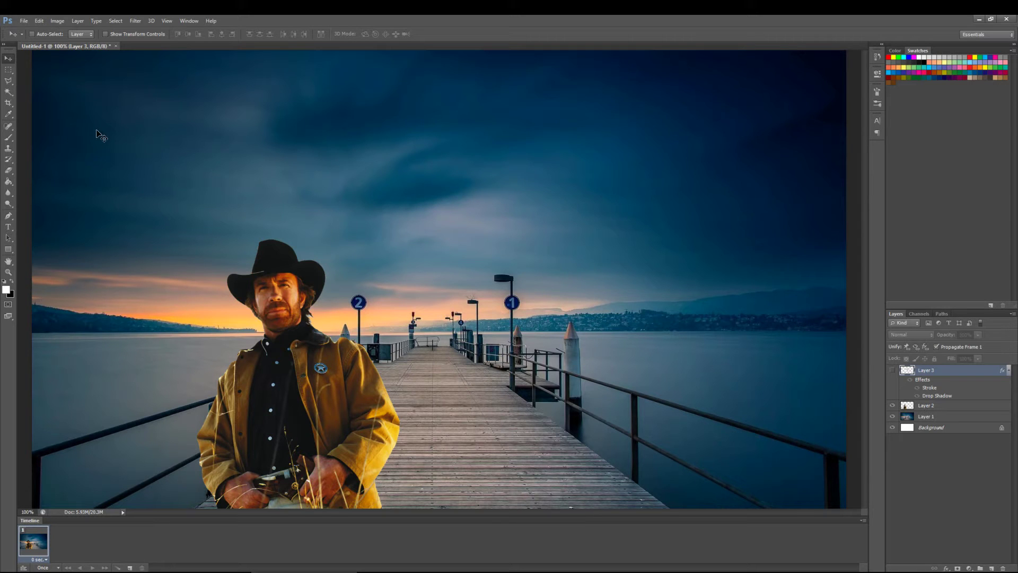
left_click(926, 405)
left_click_drag(379, 154, 380, 396)
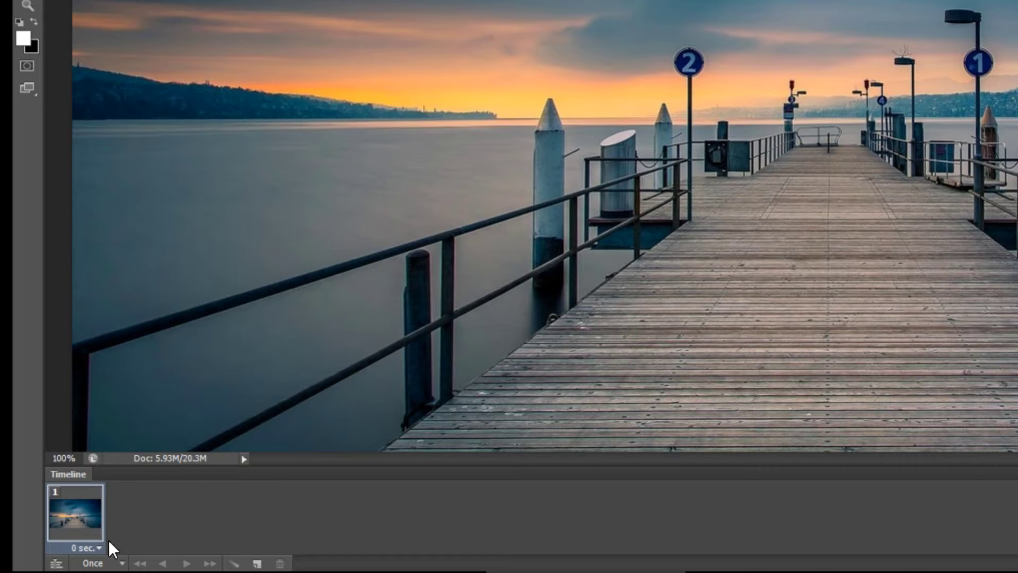
- Give frame 1 a 2-second delay, frame 2 no delay, and frame 3 the raised cowboy
left_click(97, 549)
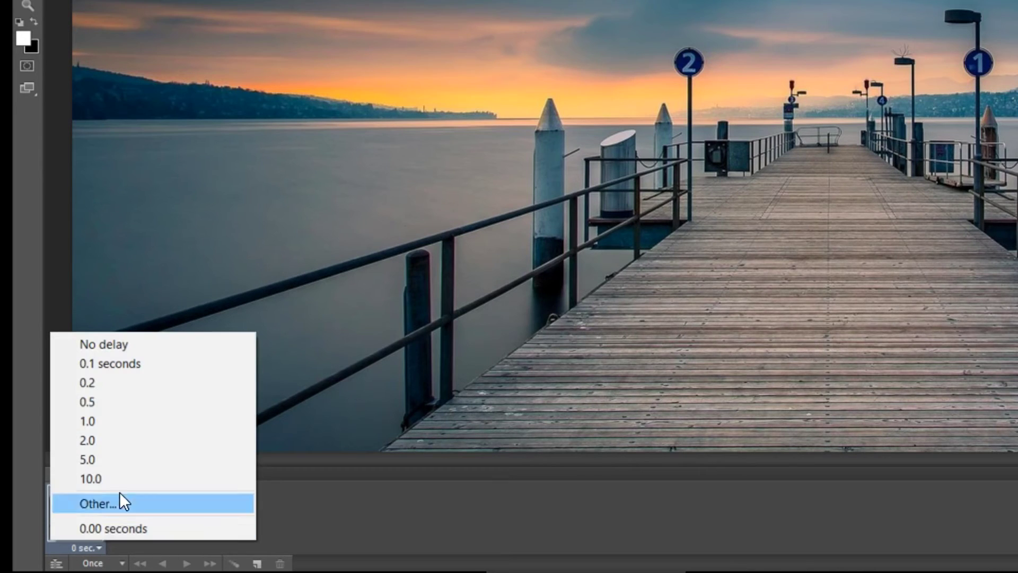
left_click(126, 433)
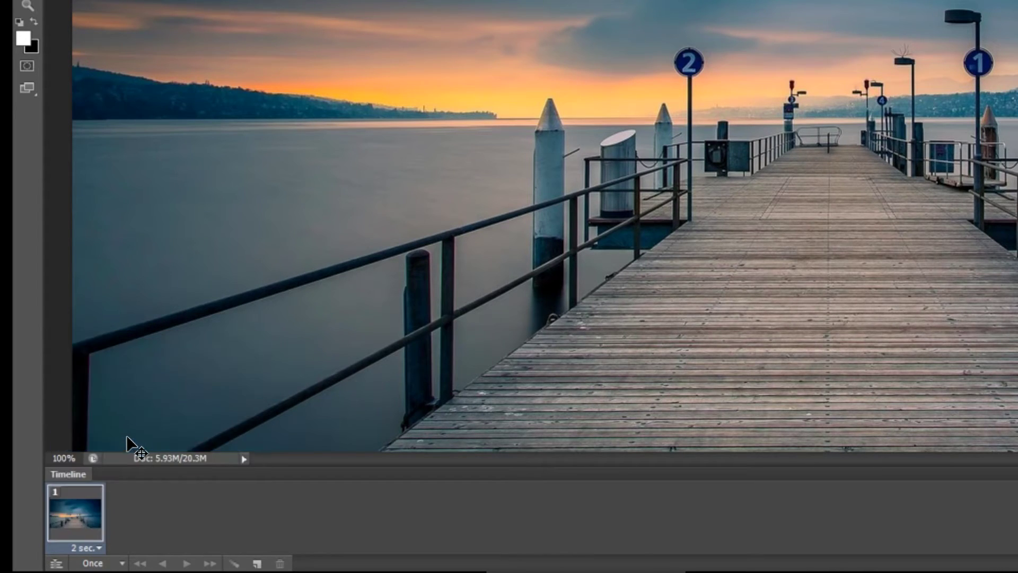
left_click(259, 562)
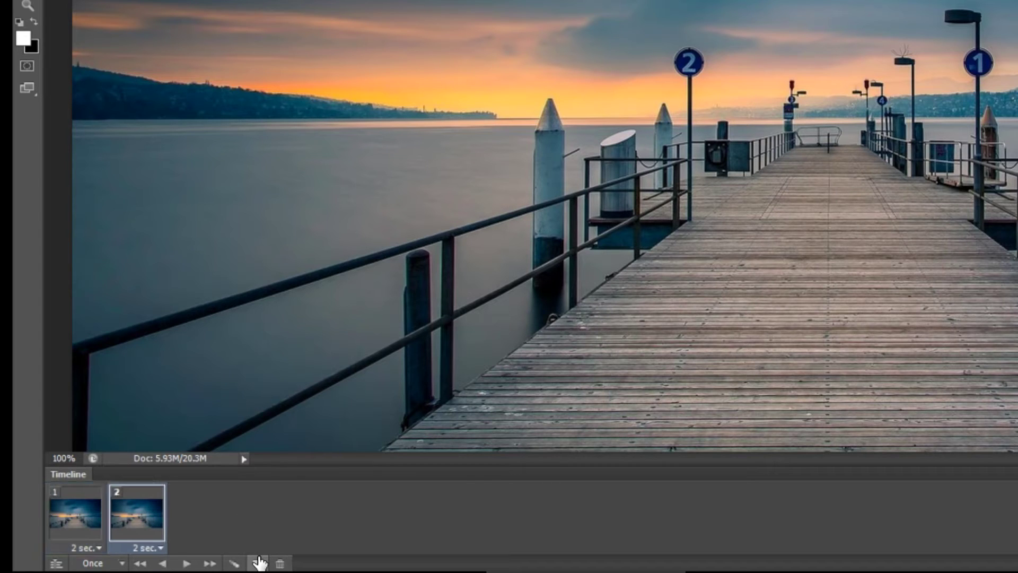
left_click(159, 547)
left_click(169, 344)
left_click(256, 563)
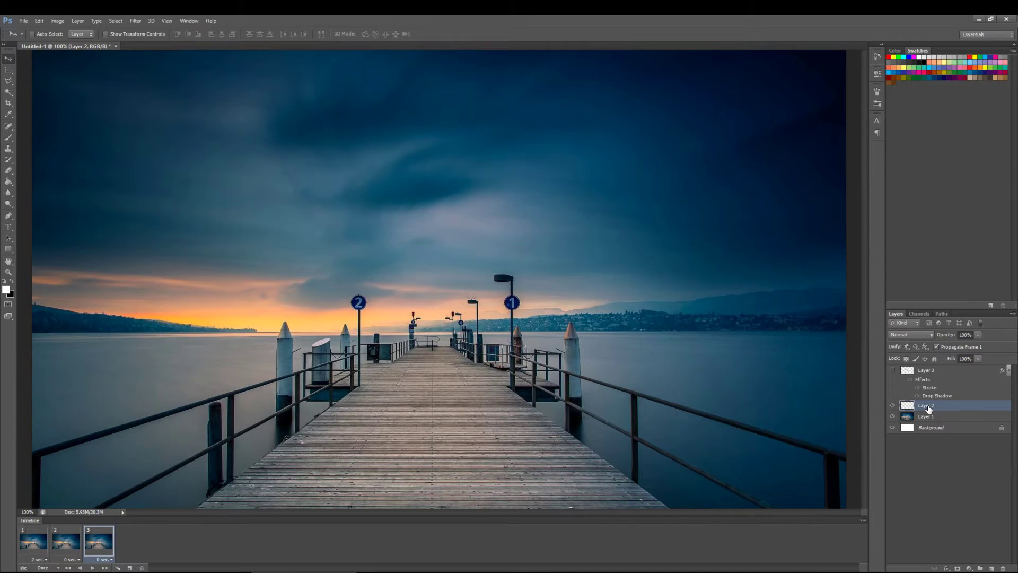
left_click_drag(235, 484, 231, 204)
- Flip between frames 2 and 3 to compare them on the canvas
left_click(67, 545)
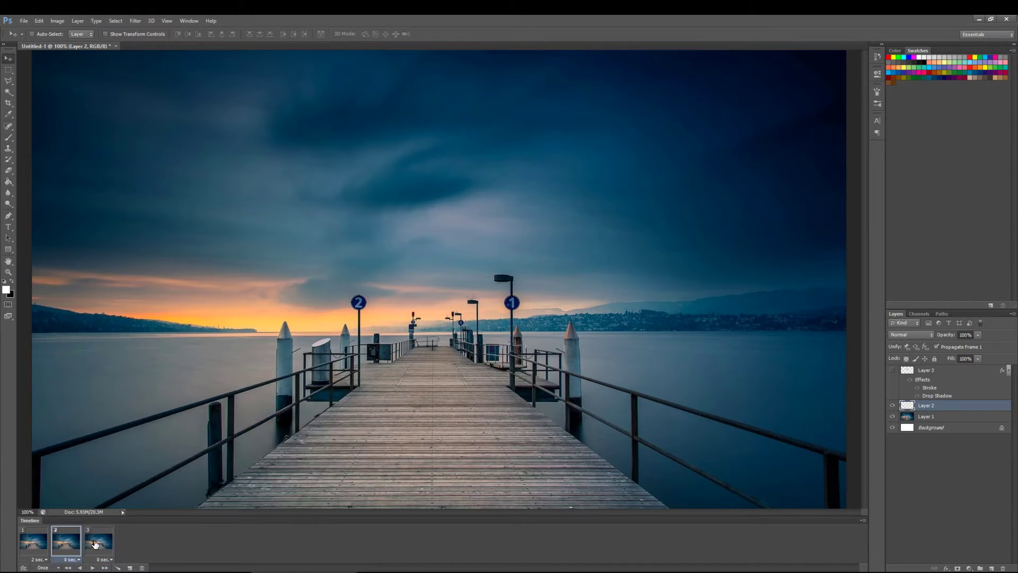
left_click(95, 545)
left_click(68, 545)
left_click(95, 545)
left_click(68, 545)
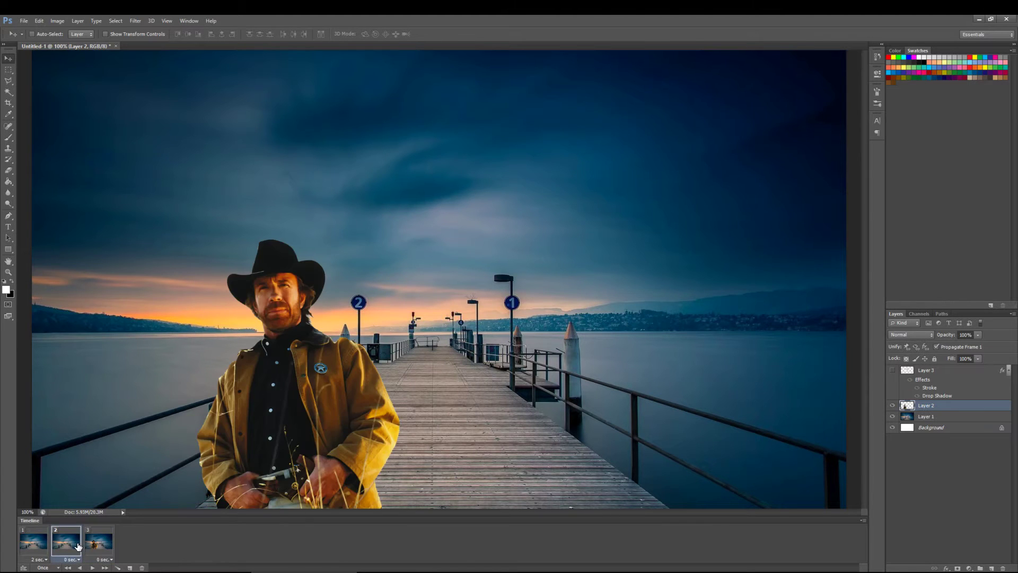
left_click(97, 546)
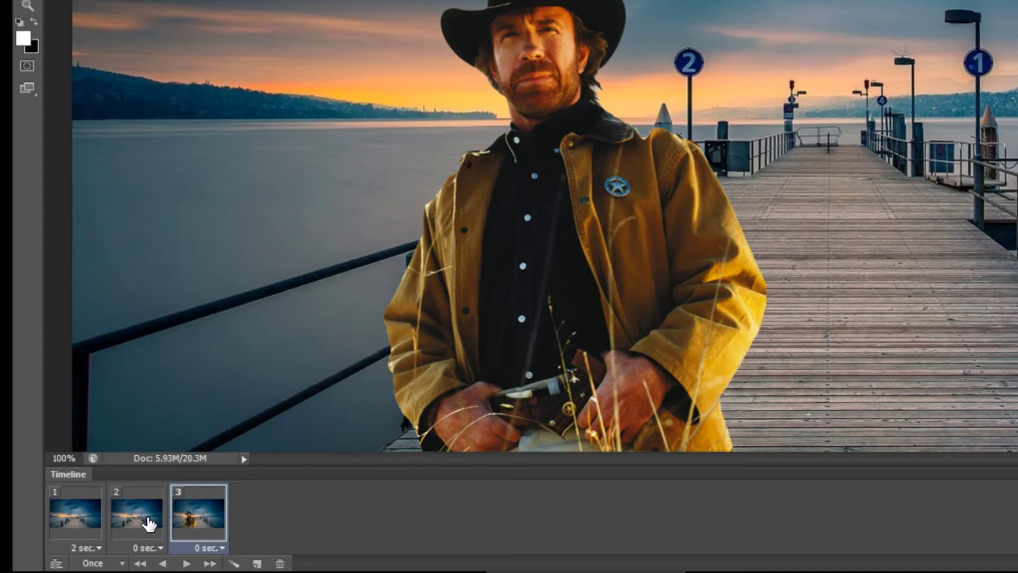
- Tween frames 2 and 3, adding 8 in-between frames
left_click(150, 524)
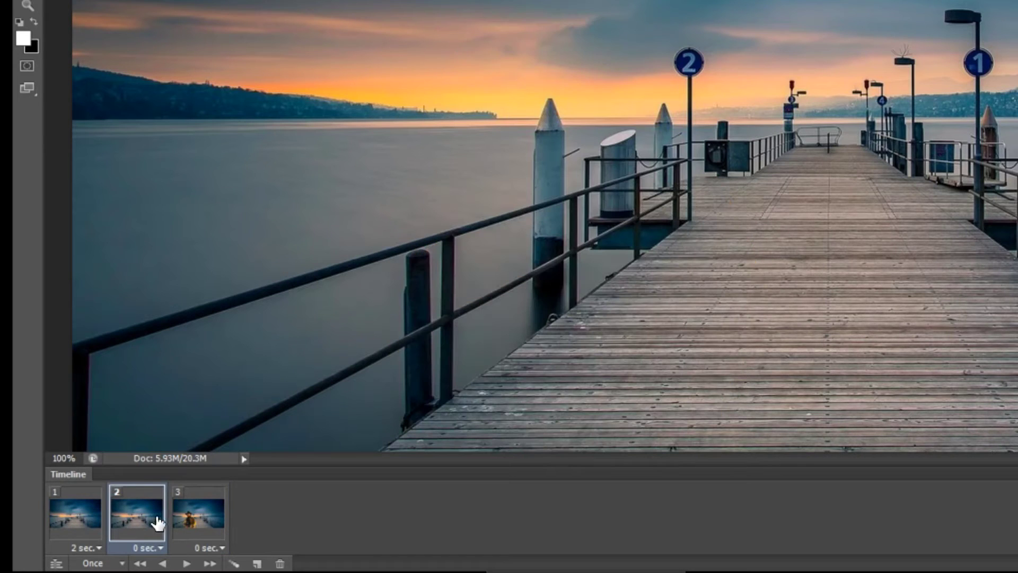
left_click(197, 521, "shift")
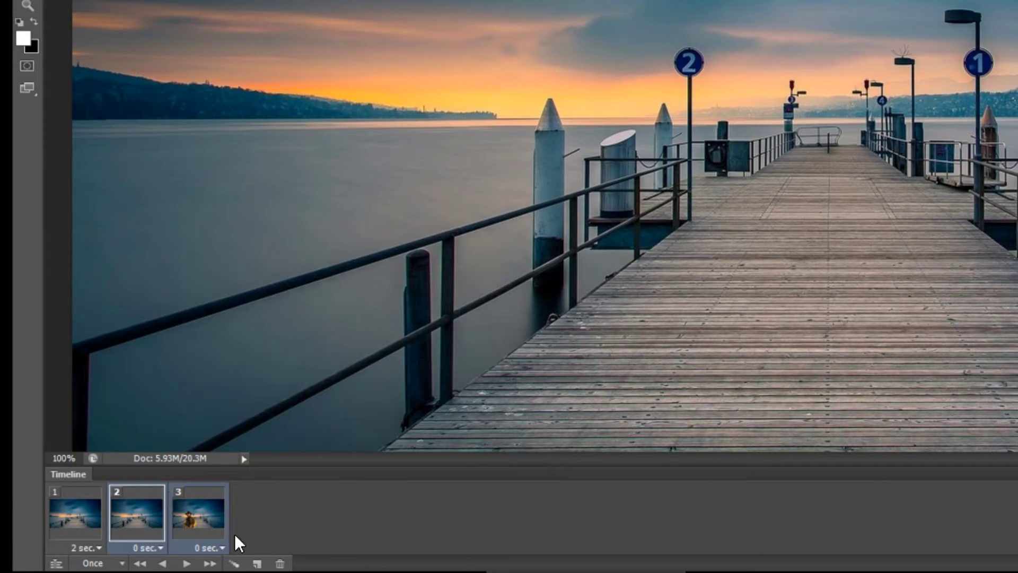
left_click(237, 563)
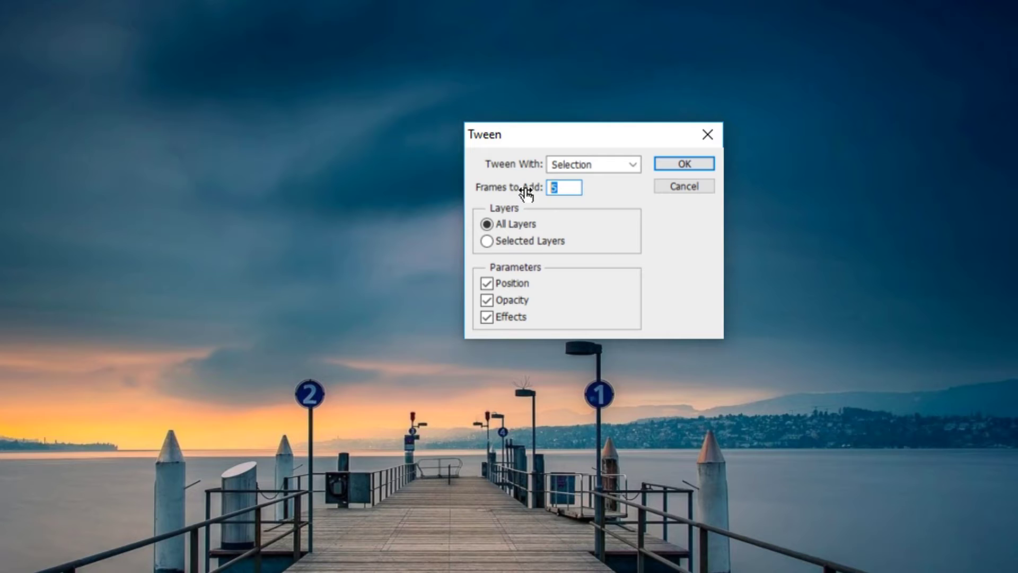
type("8")
left_click(705, 164)
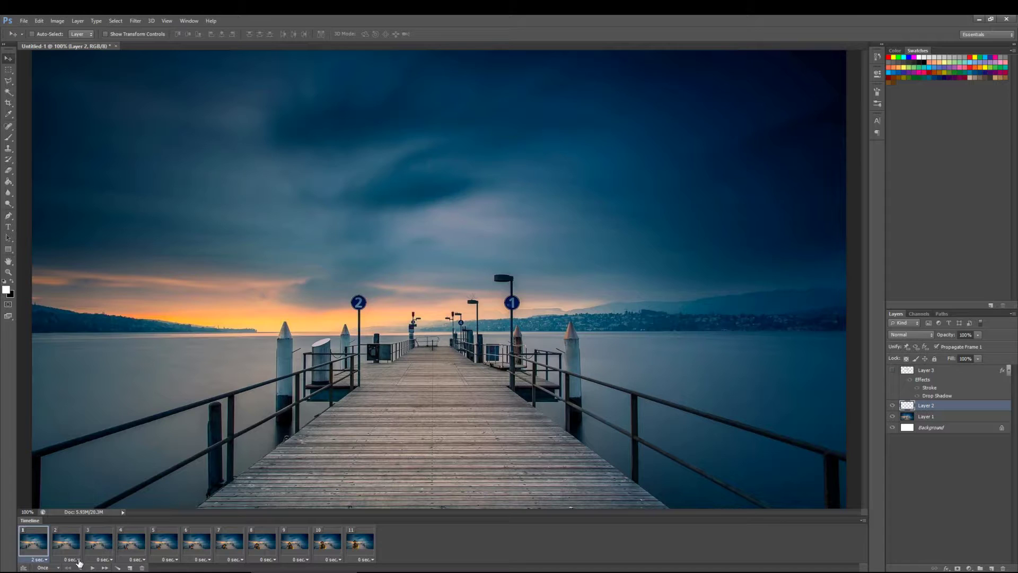
- Preview the animation, then add frame 12 with the speech bubble layer visible
left_click(93, 568)
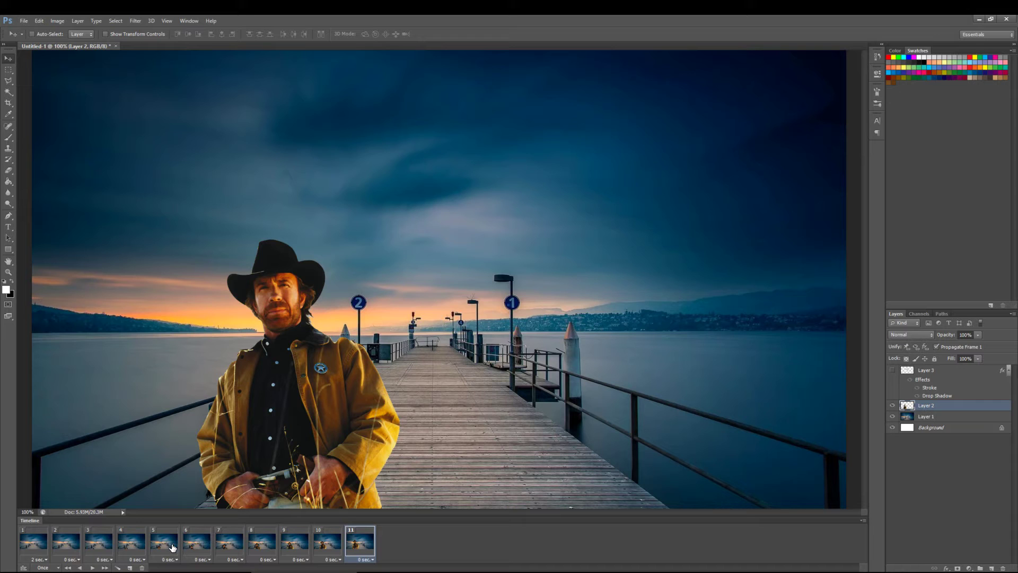
left_click(129, 568)
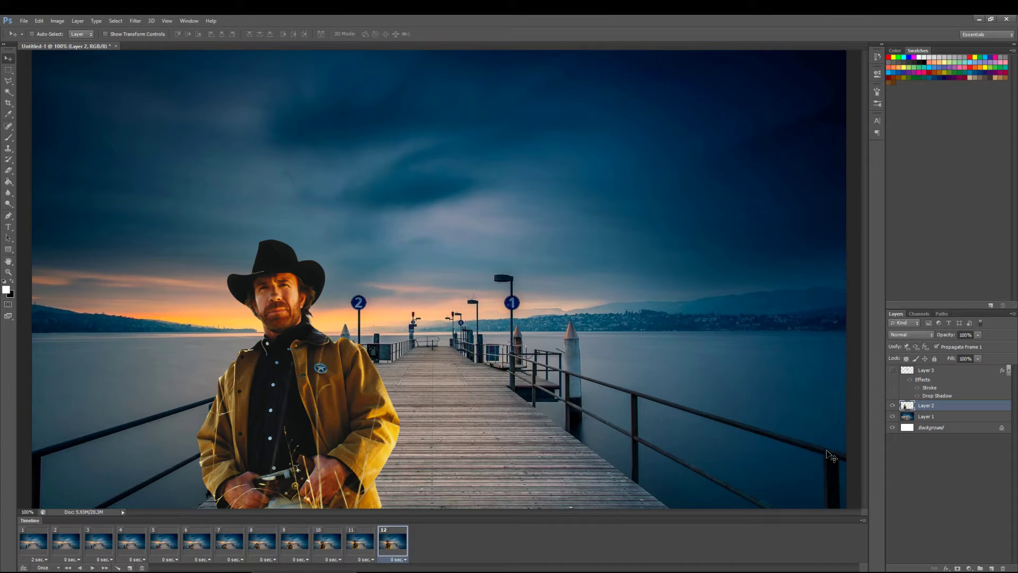
left_click(892, 370)
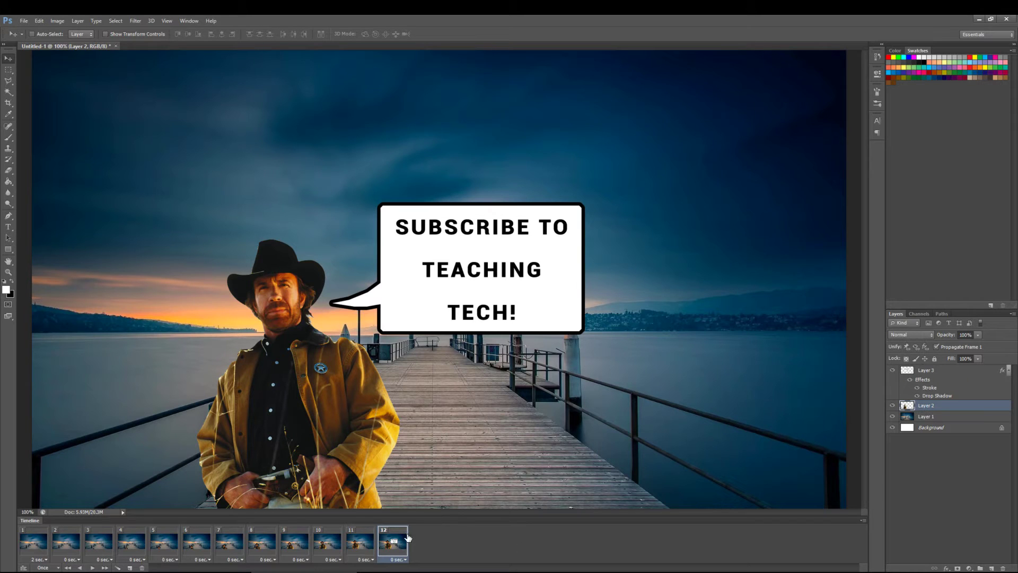
- Tween frames 11 and 12, adding 5 in-between frames
left_click(366, 541, "shift")
left_click(119, 568)
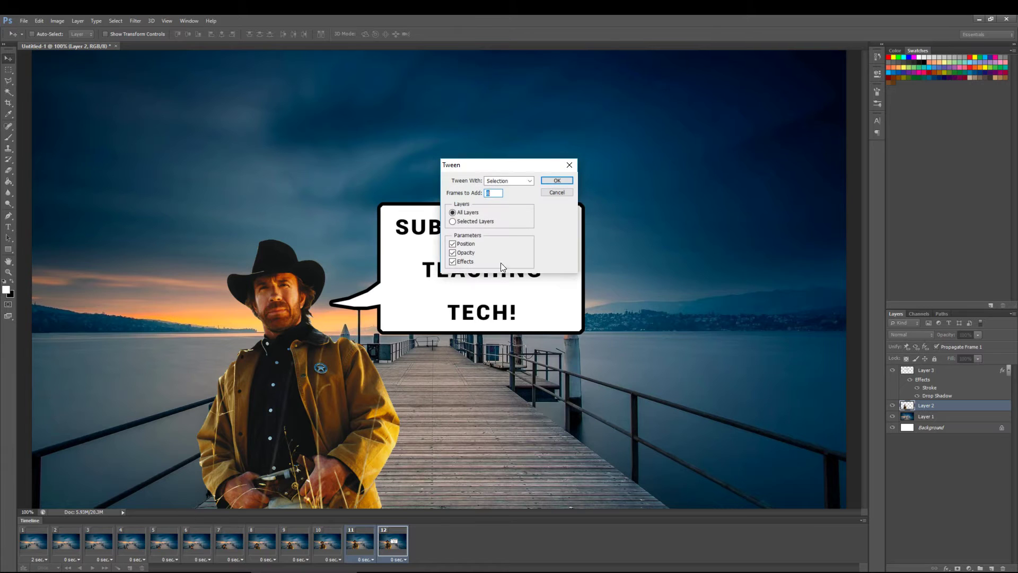
double_click(496, 193)
type("5")
left_click(557, 180)
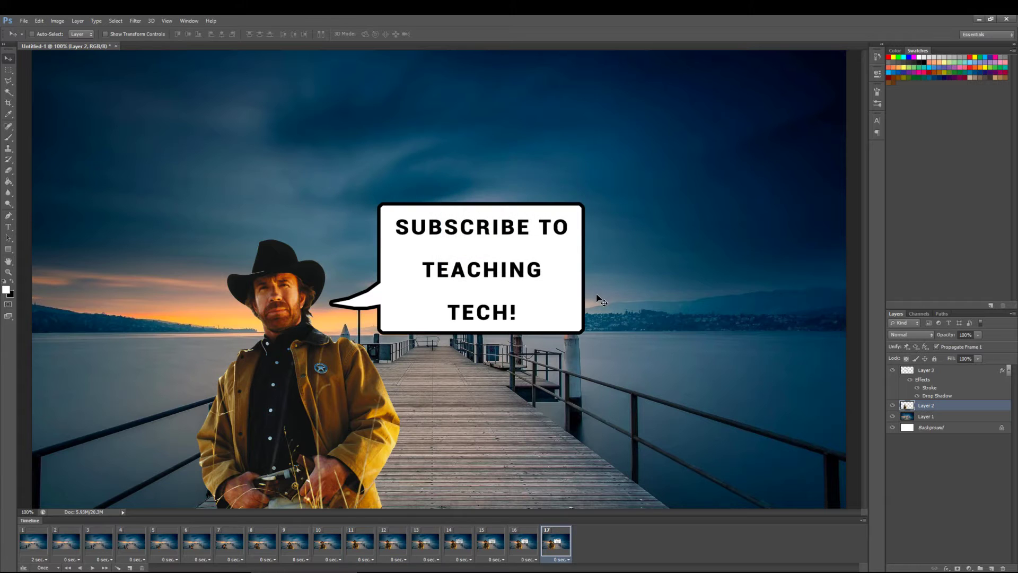
- Step through frames 13 to 17 to check the speech bubble fade-in
left_click(424, 539)
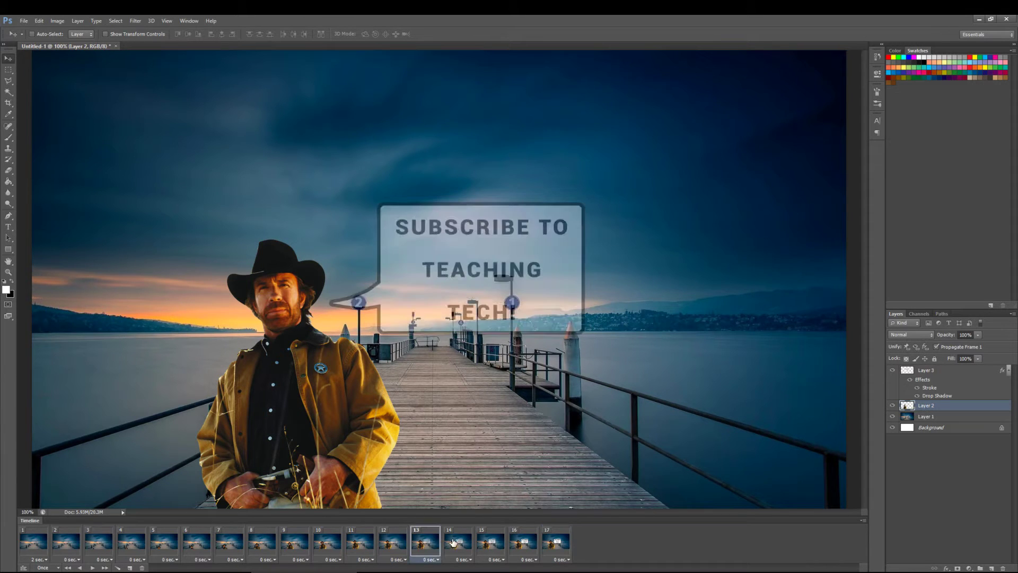
left_click(458, 542)
left_click(490, 543)
left_click(519, 545)
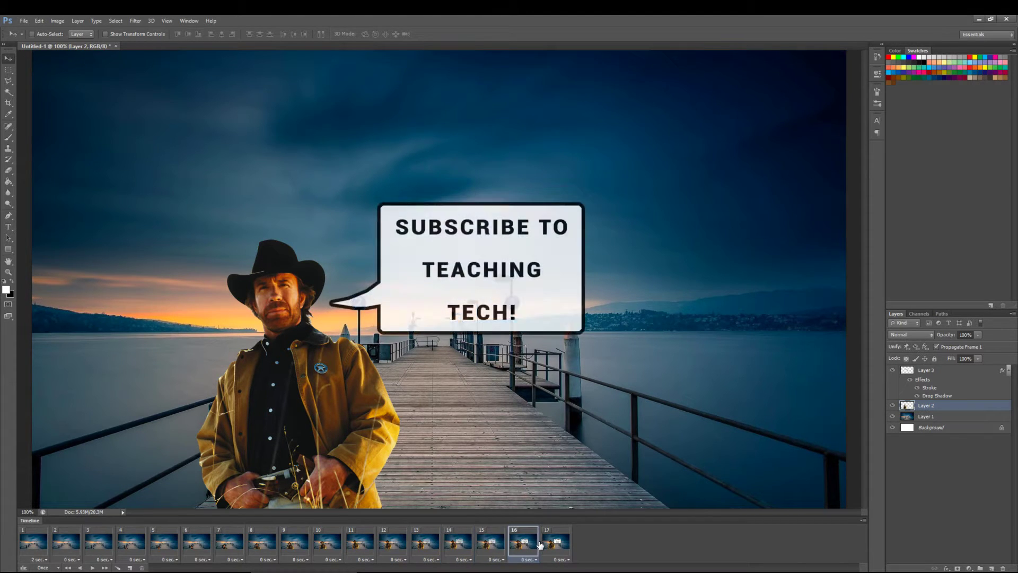
left_click(555, 544)
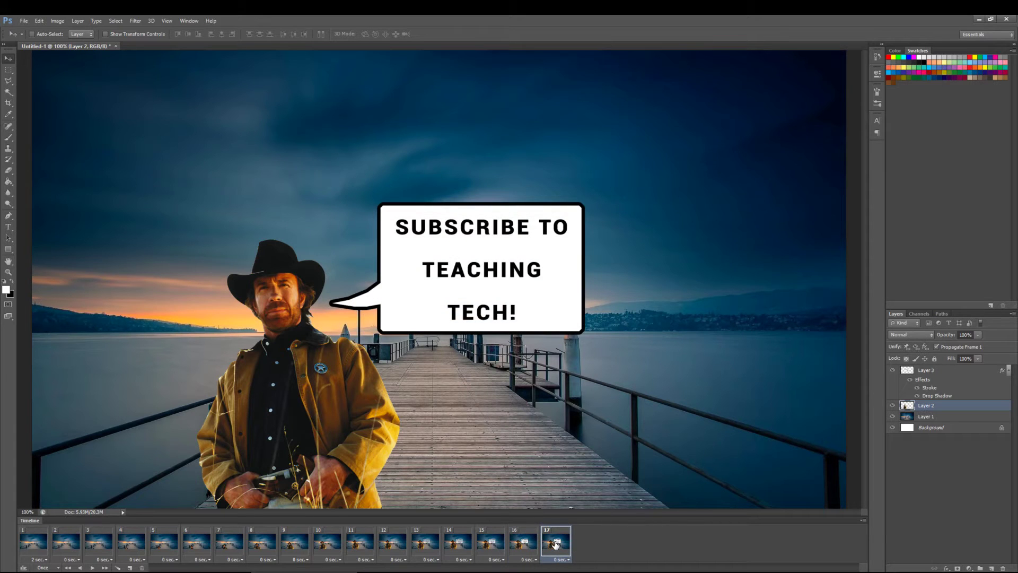
- Add frame 18 with the speech bubble hidden and tween frames 17–18
left_click(129, 567)
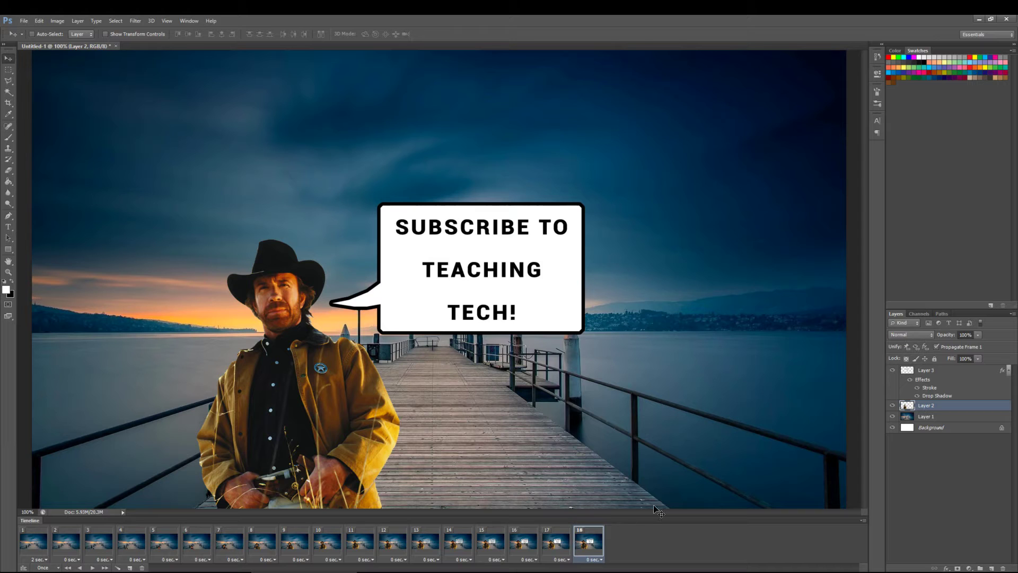
left_click(893, 371)
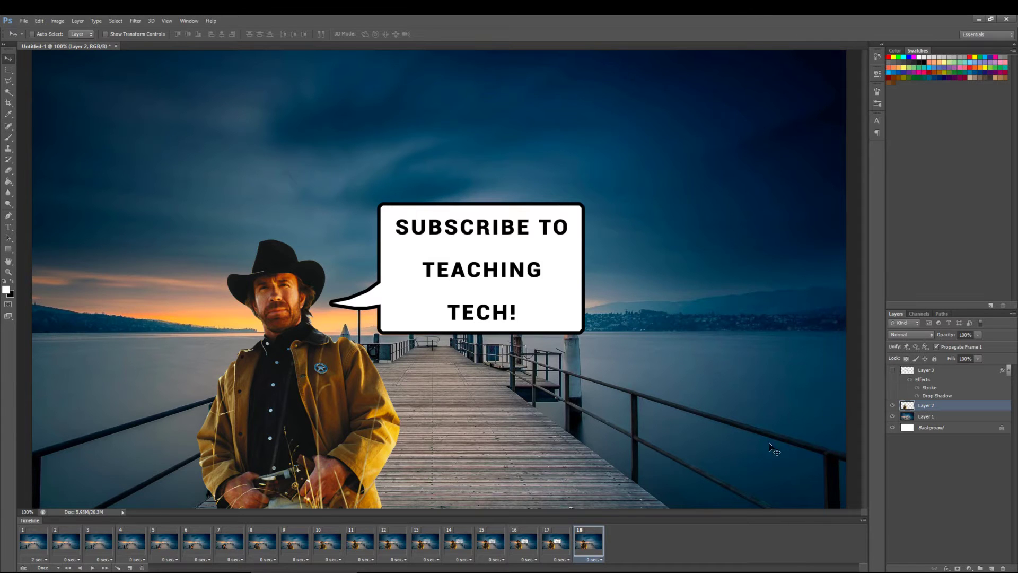
left_click(560, 543, "shift")
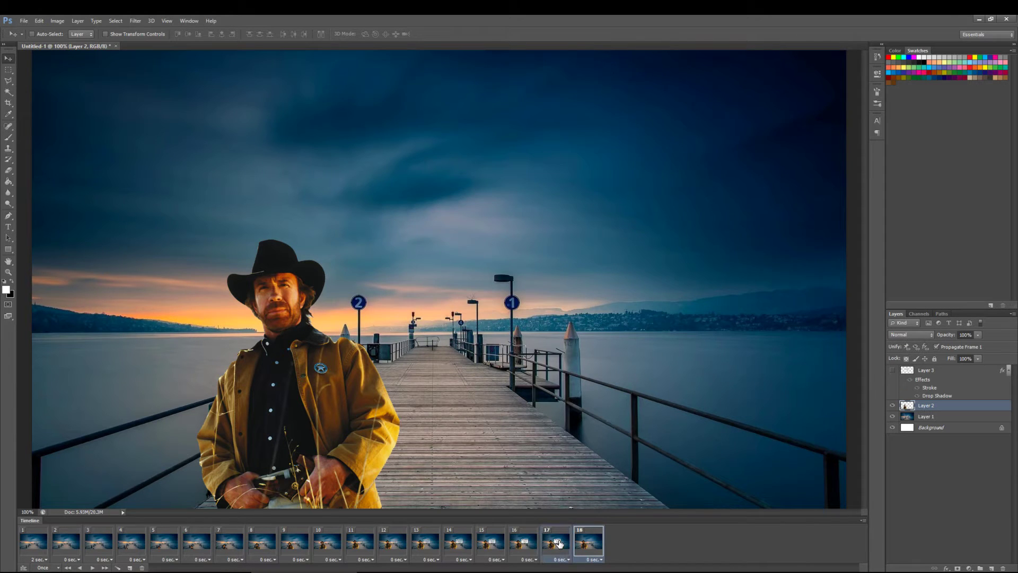
left_click(118, 567)
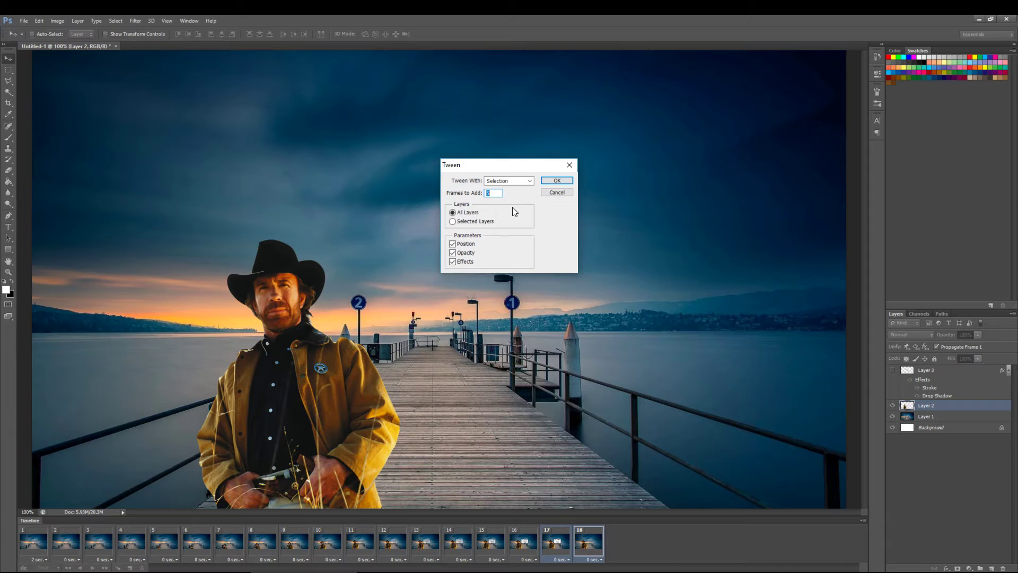
left_click(556, 181)
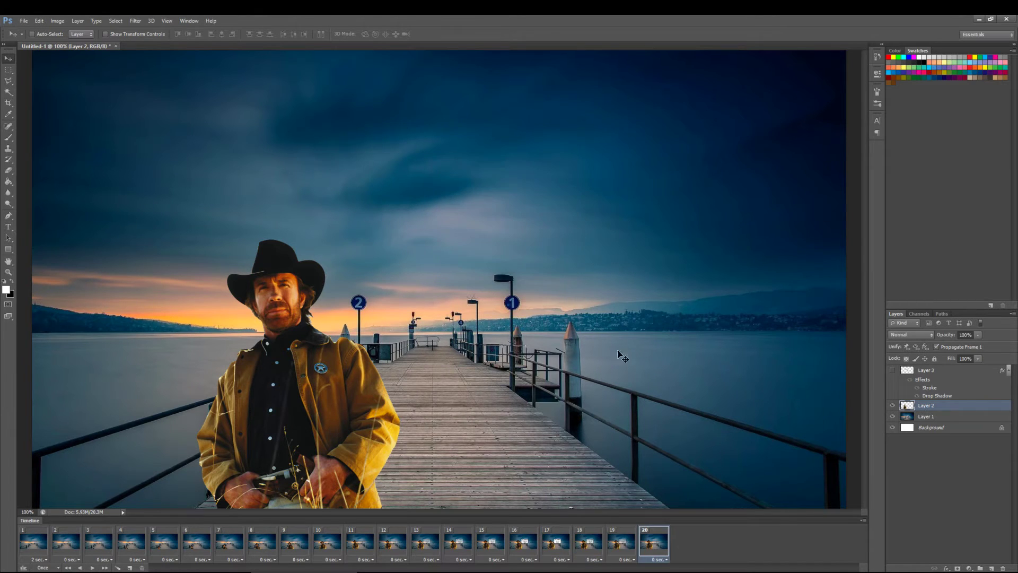
- Step through frames 18 to 20 to check the bubble fading out
left_click(598, 545)
left_click(621, 544)
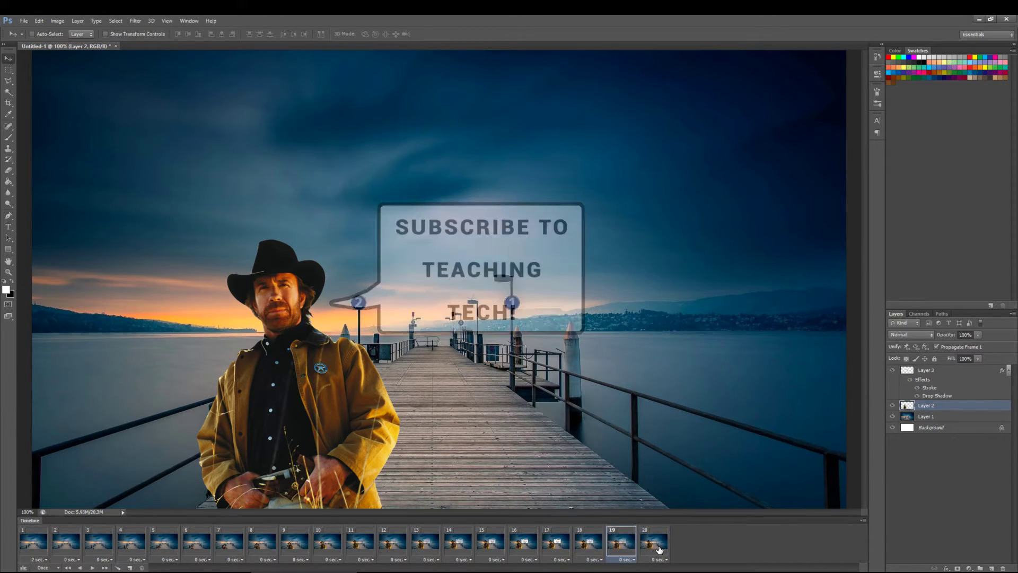
left_click(657, 548)
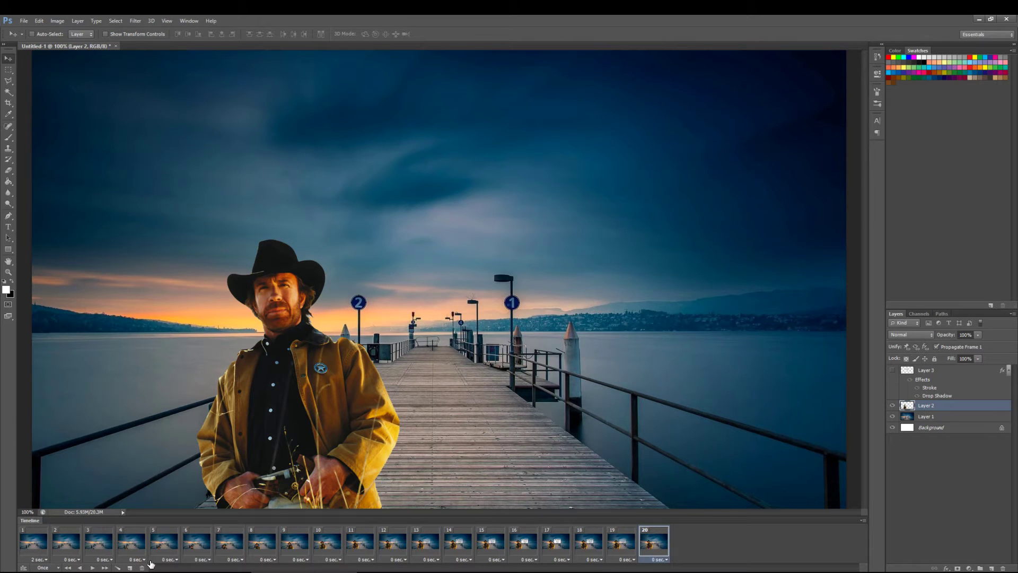
- Add frame 21 with the cowboy moved off the picture and tween frames 20–21 with 4 frames
left_click(130, 568)
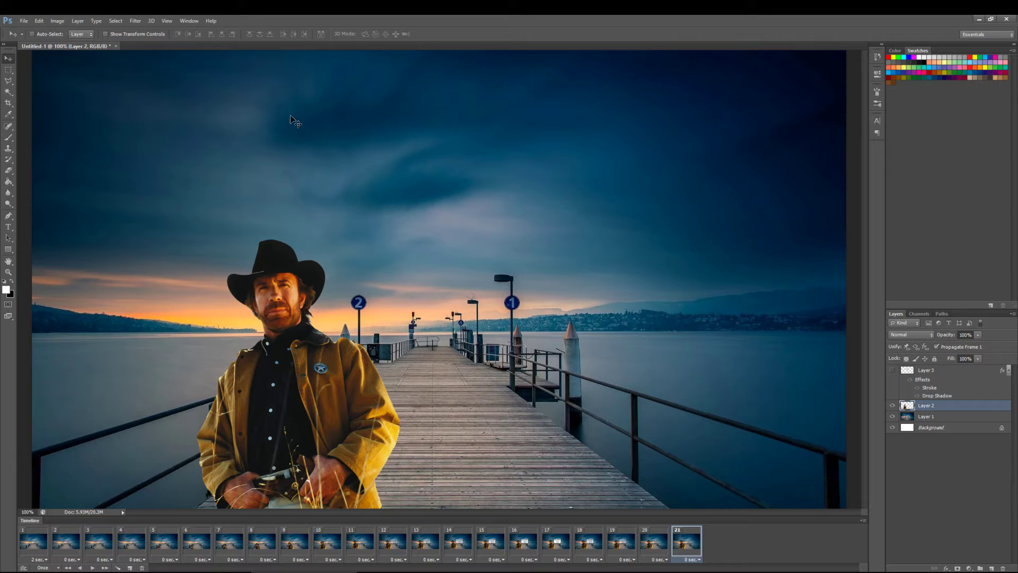
left_click_drag(292, 94, 308, 366)
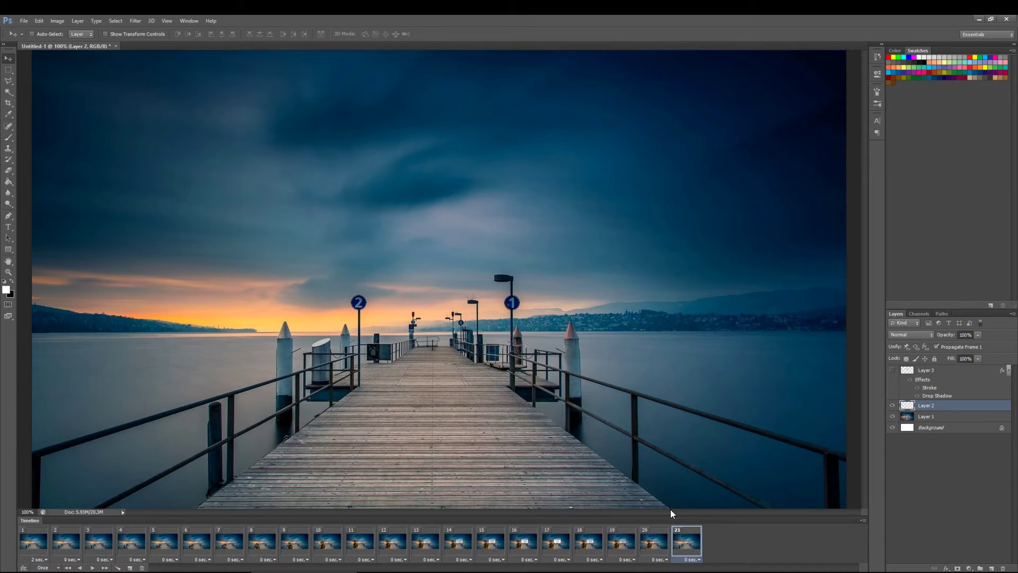
left_click(118, 567)
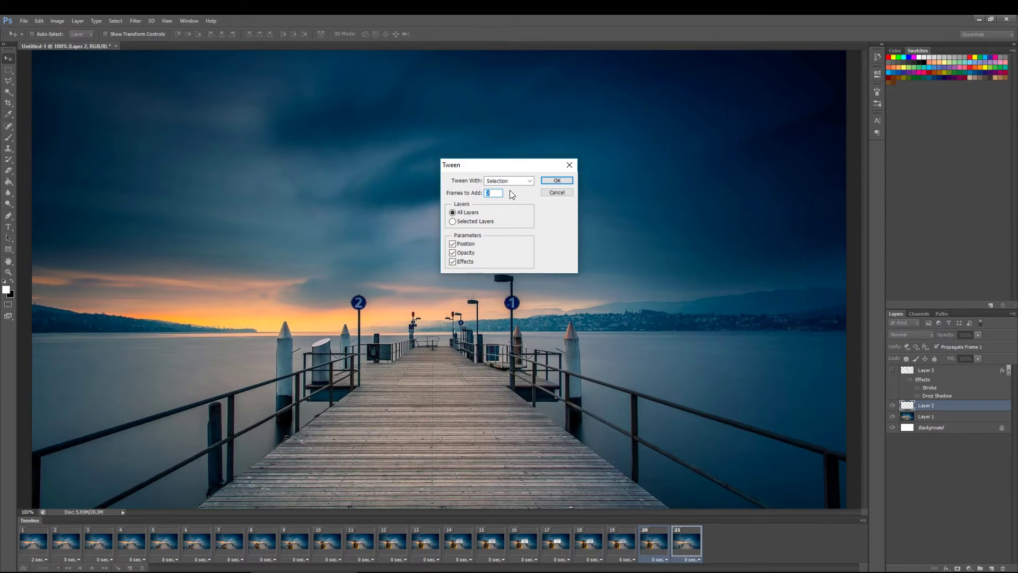
left_click(556, 181)
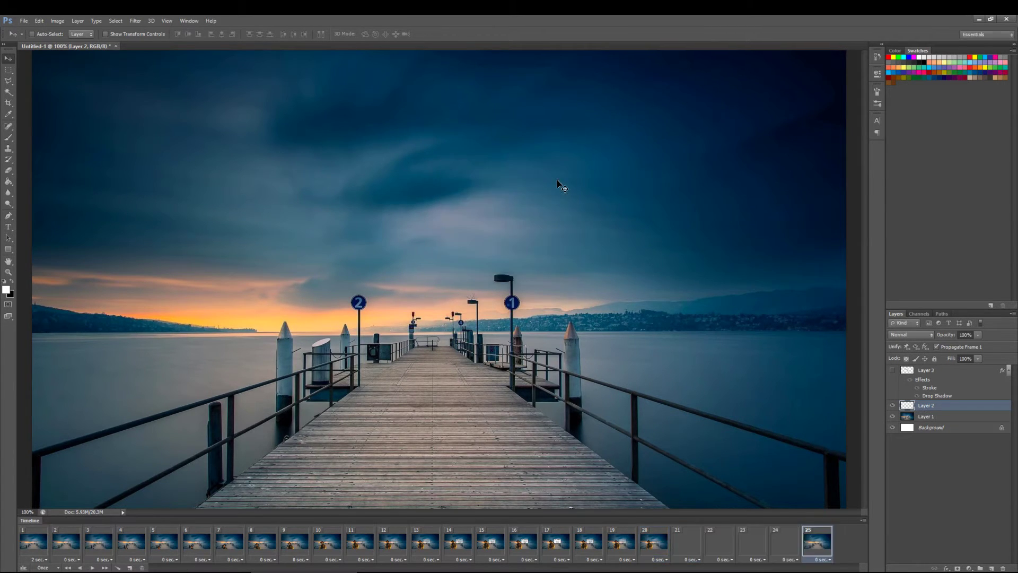
- Make frame 17 hold for 1 second and play the animation from the start
left_click(524, 548)
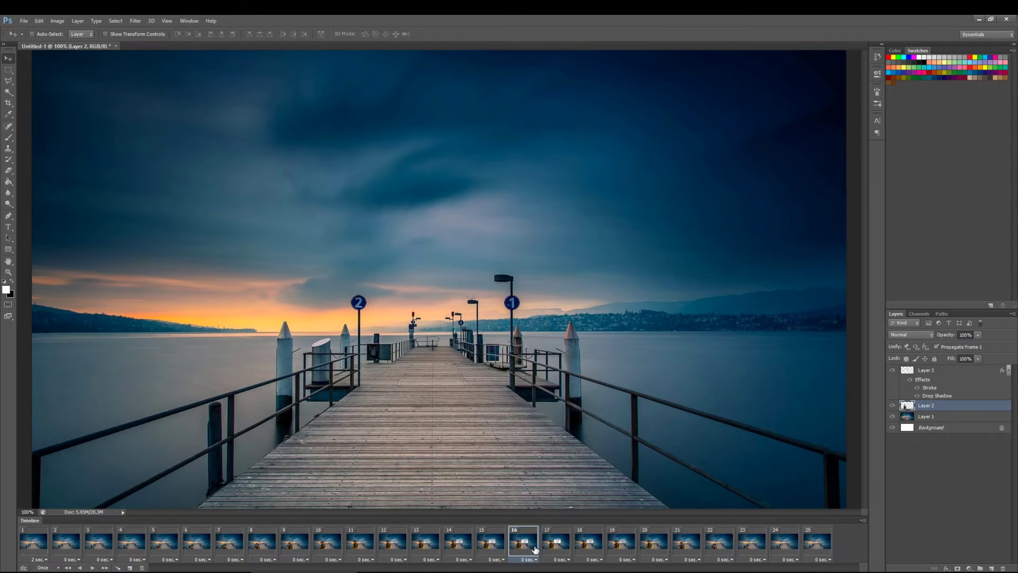
left_click(558, 549)
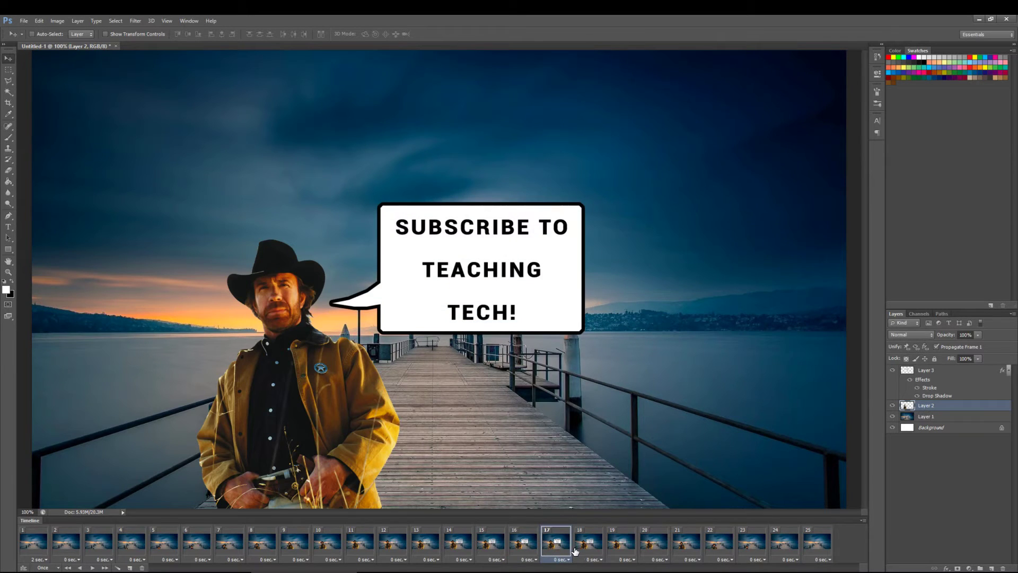
left_click(569, 560)
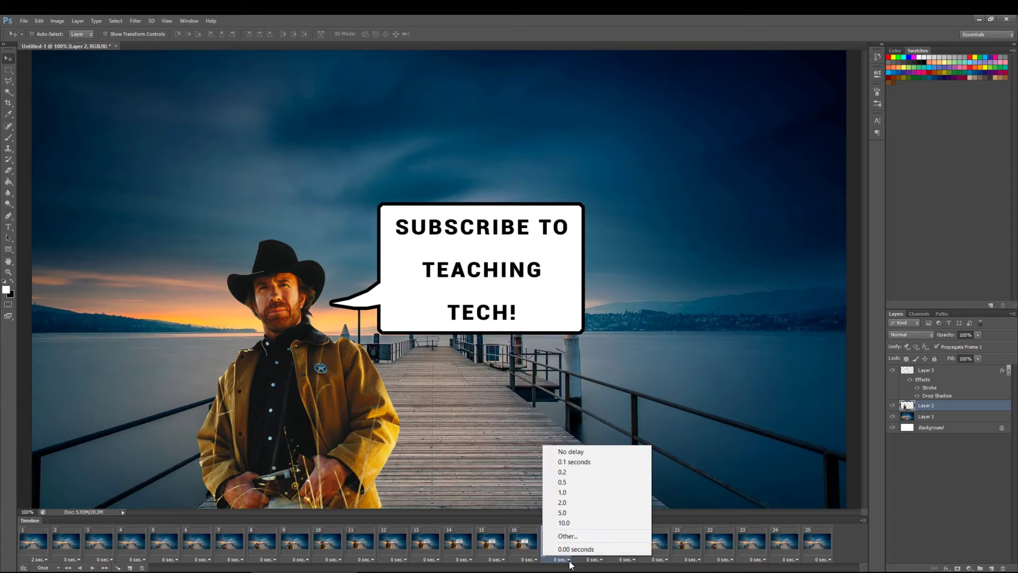
left_click(571, 493)
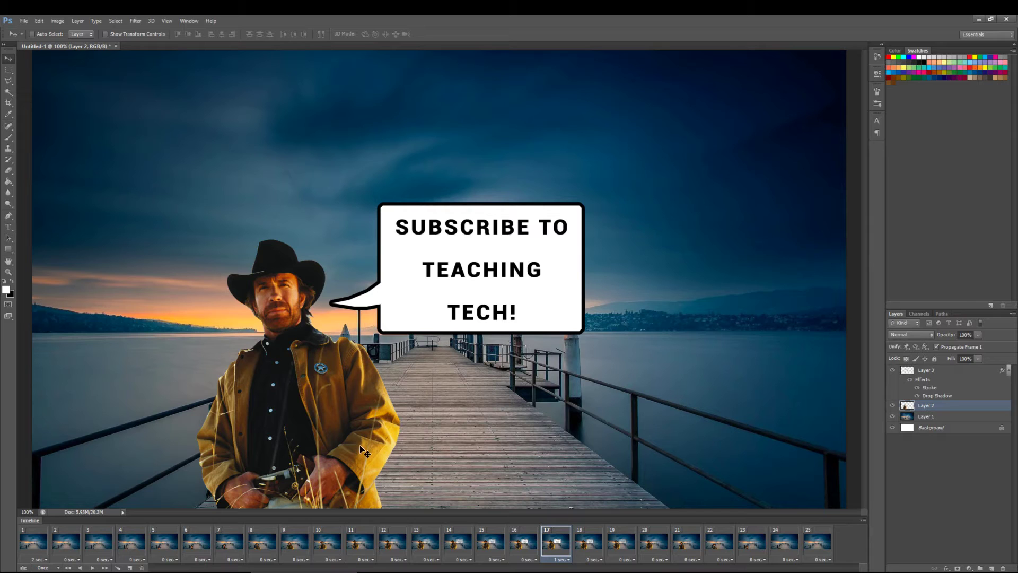
left_click(68, 567)
left_click(92, 567)
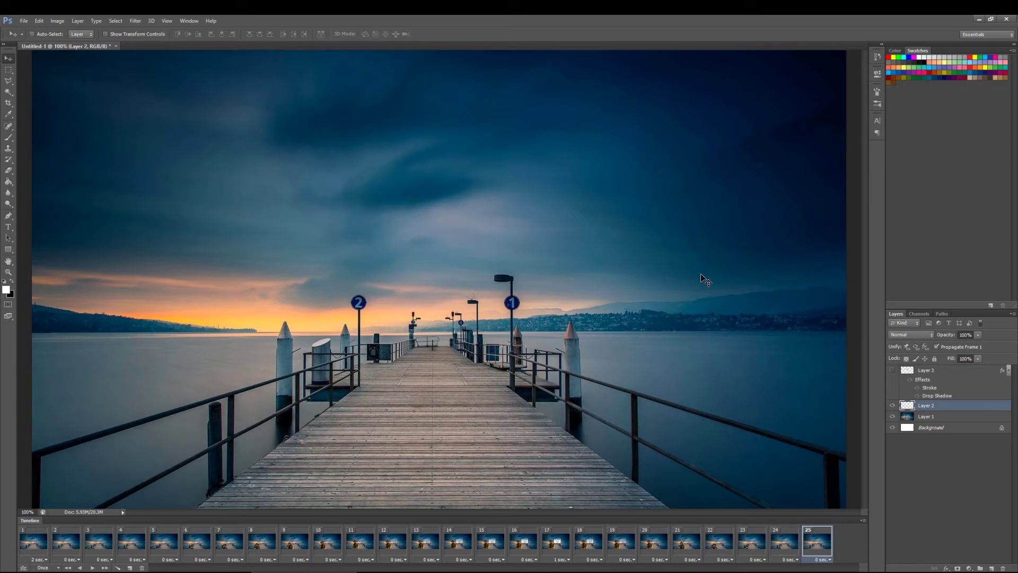
- Open Save for Web and keep GIF as the output format
left_click(24, 24)
left_click(59, 168)
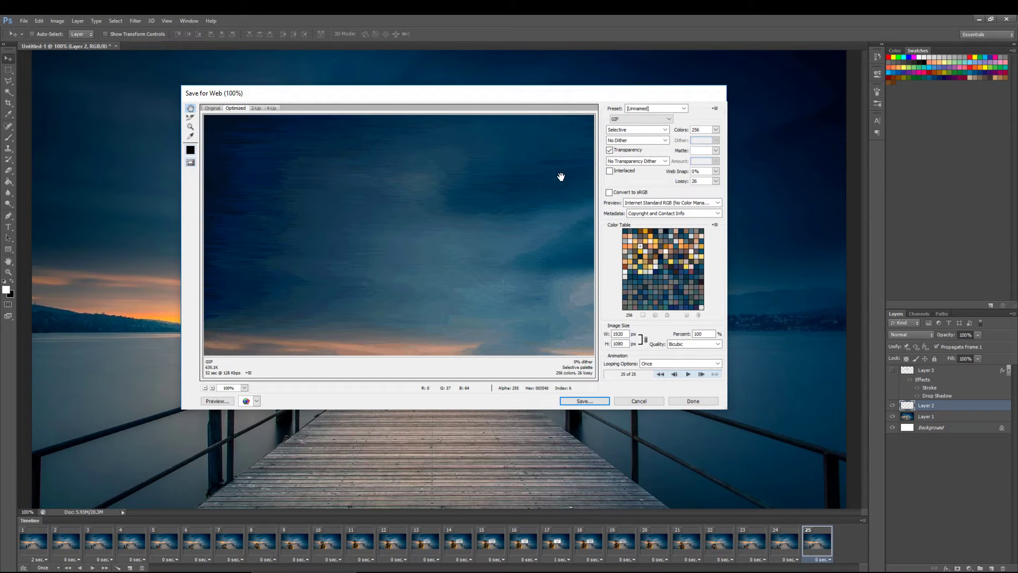
left_click(715, 130)
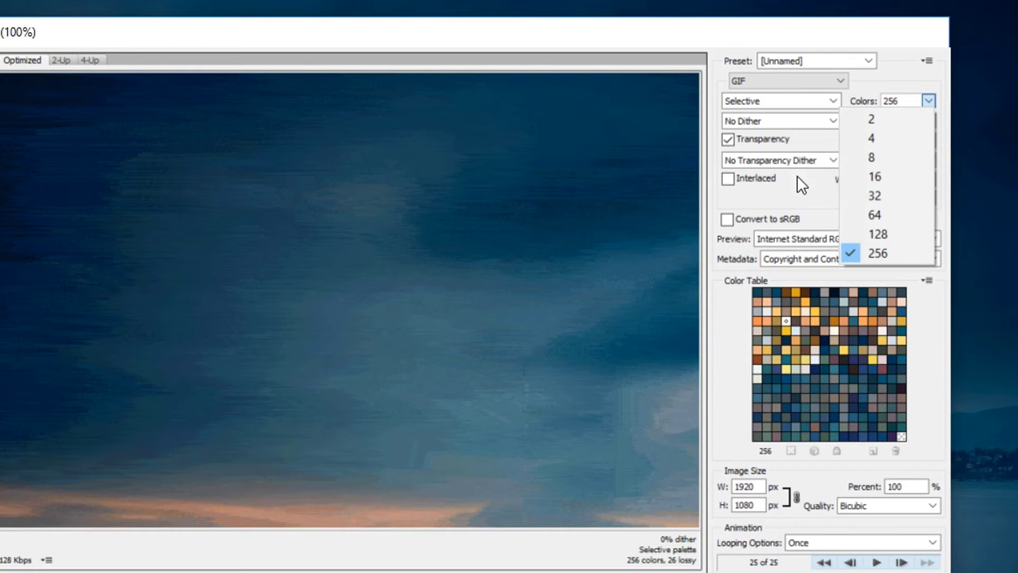
left_click(670, 27)
left_click(832, 80)
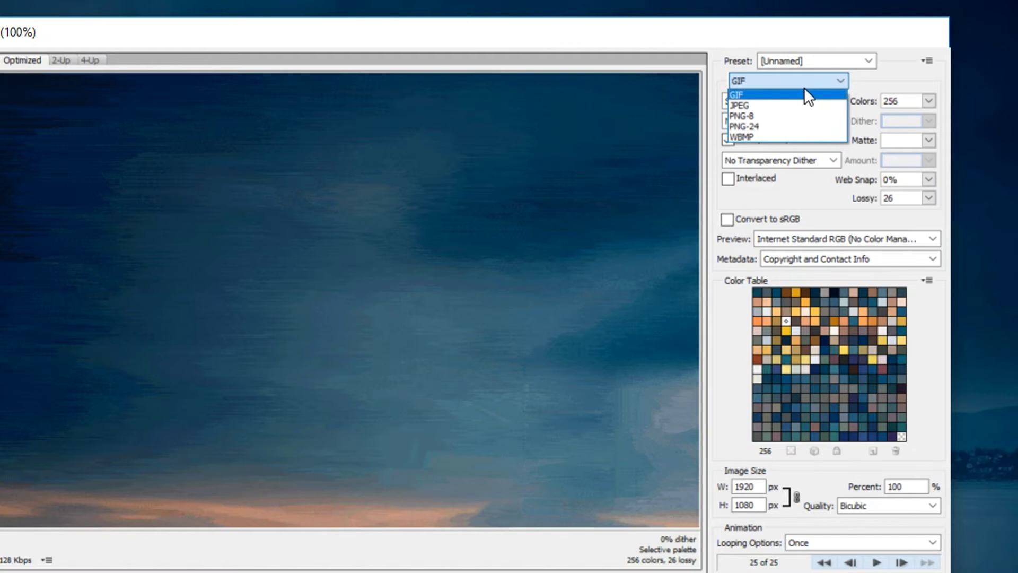
left_click(804, 88)
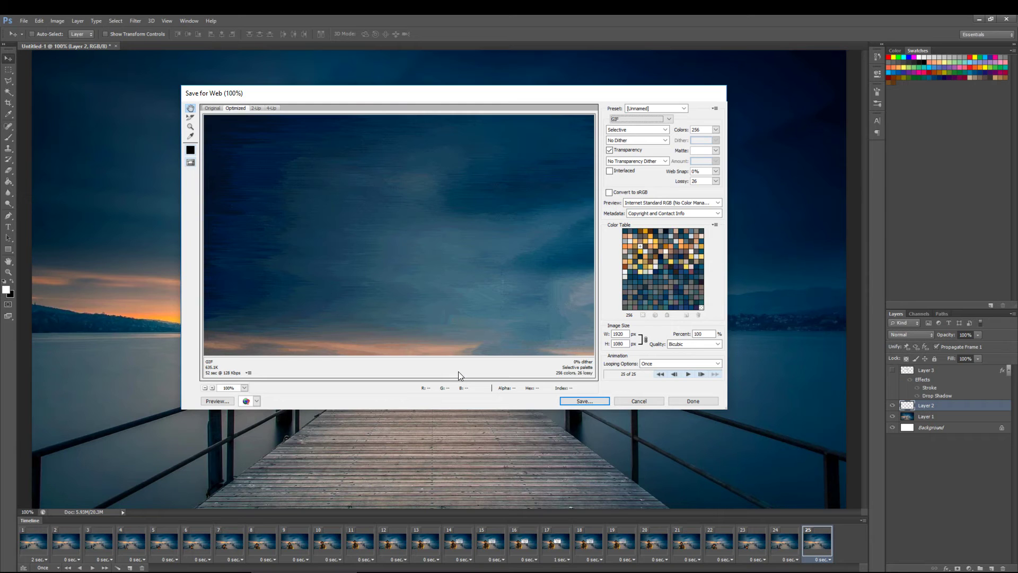
- Resize the GIF to 800 px wide, set looping to Forever, and save it
double_click(625, 335)
type("800")
left_click(628, 351)
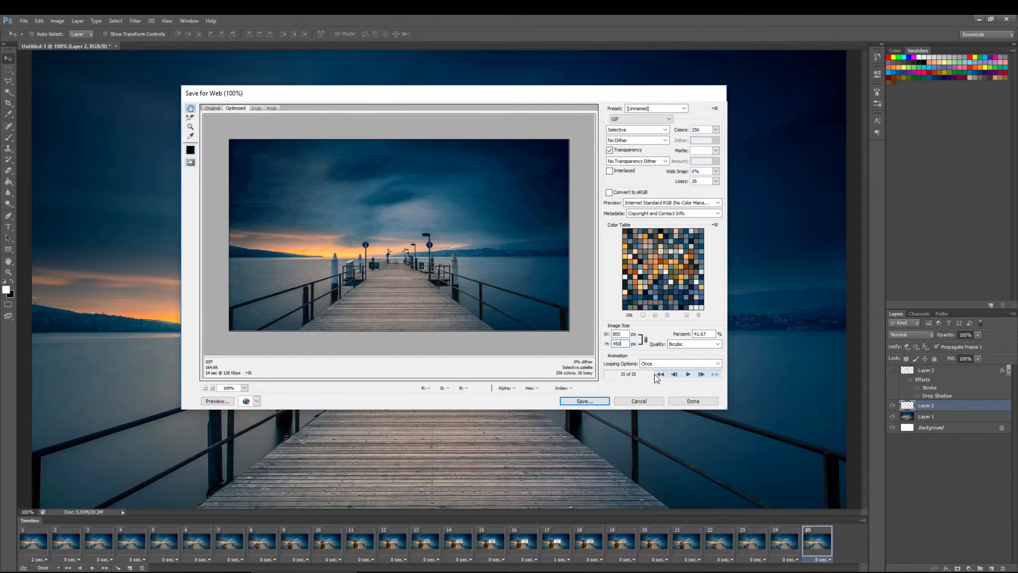
left_click(686, 374)
left_click(673, 364)
left_click(681, 378)
left_click(590, 401)
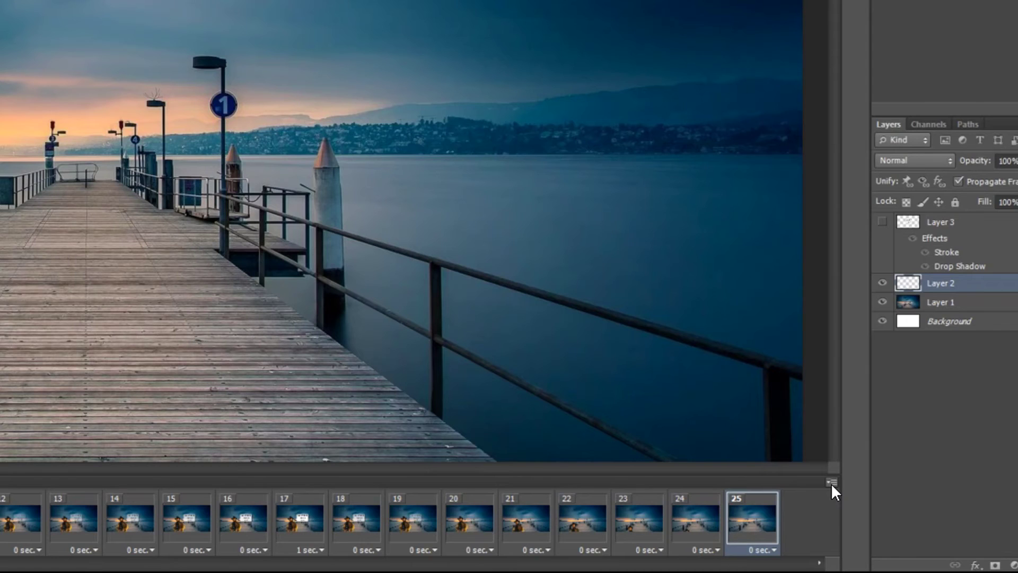
- Convert the frame animation to a video timeline, expanding the Layer 2 and Layer 3 tracks
left_click(863, 520)
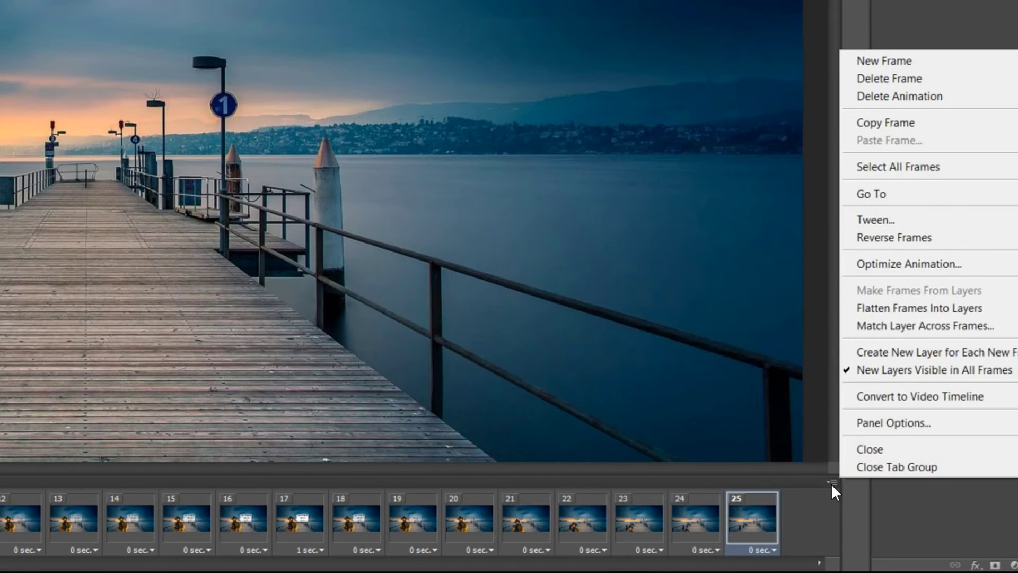
left_click(886, 396)
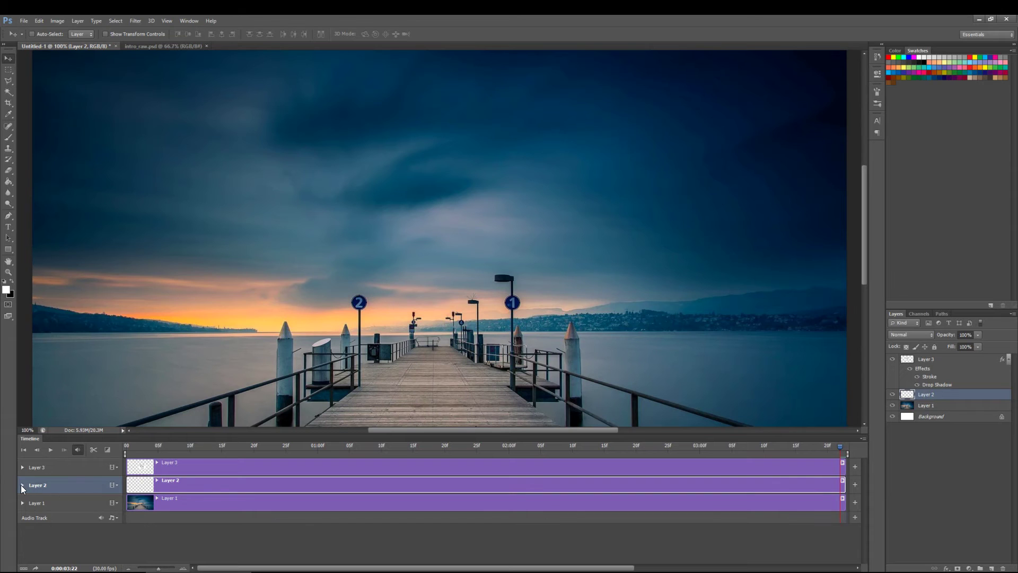
left_click(22, 485)
left_click(21, 467)
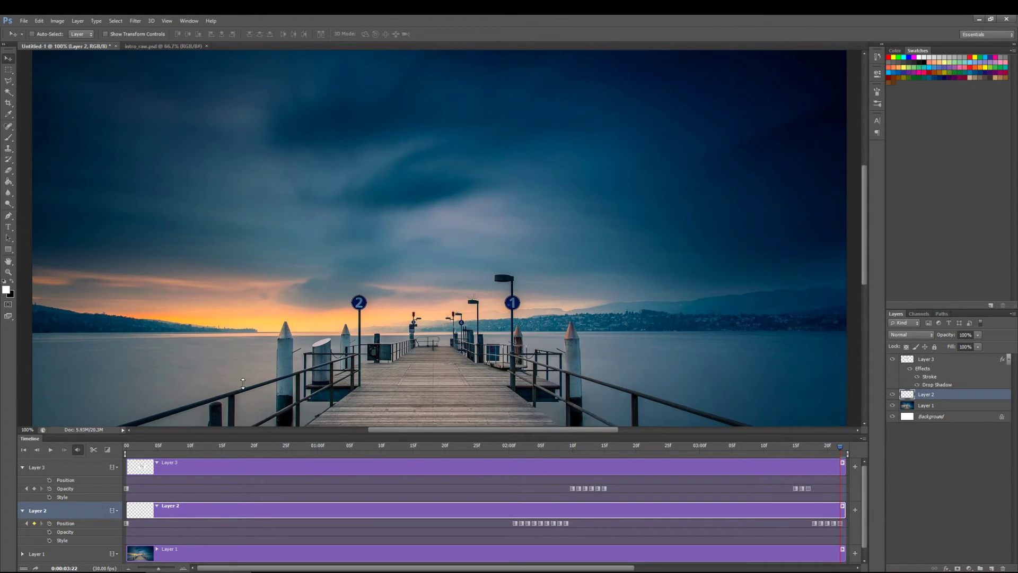
left_click_drag(244, 434, 248, 342)
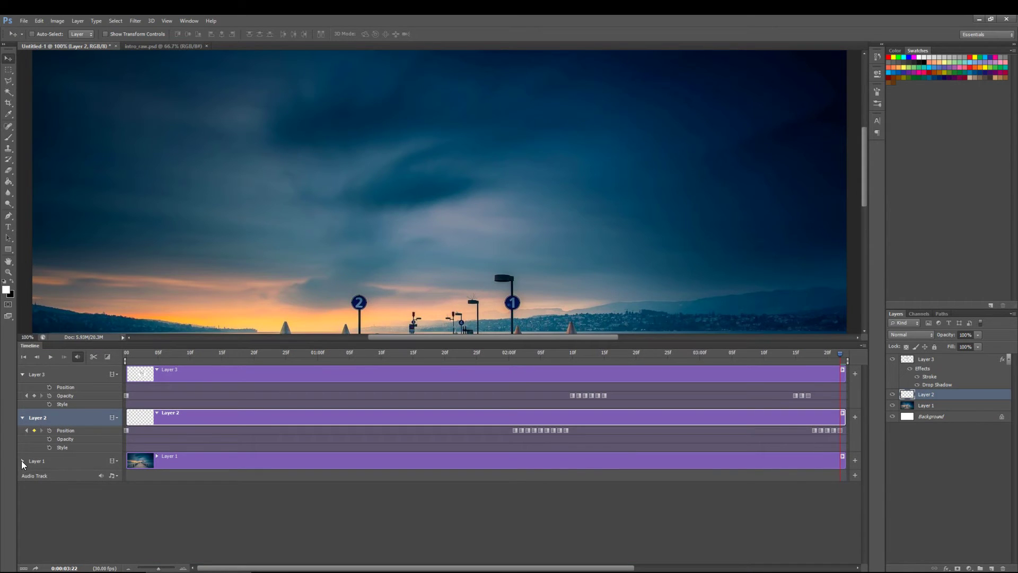
- Fit the image to the window and scrub to preview the cowboy and Subscribe text animating in
key("ctrl+0")
left_click(484, 354)
left_click_drag(508, 355, 646, 377)
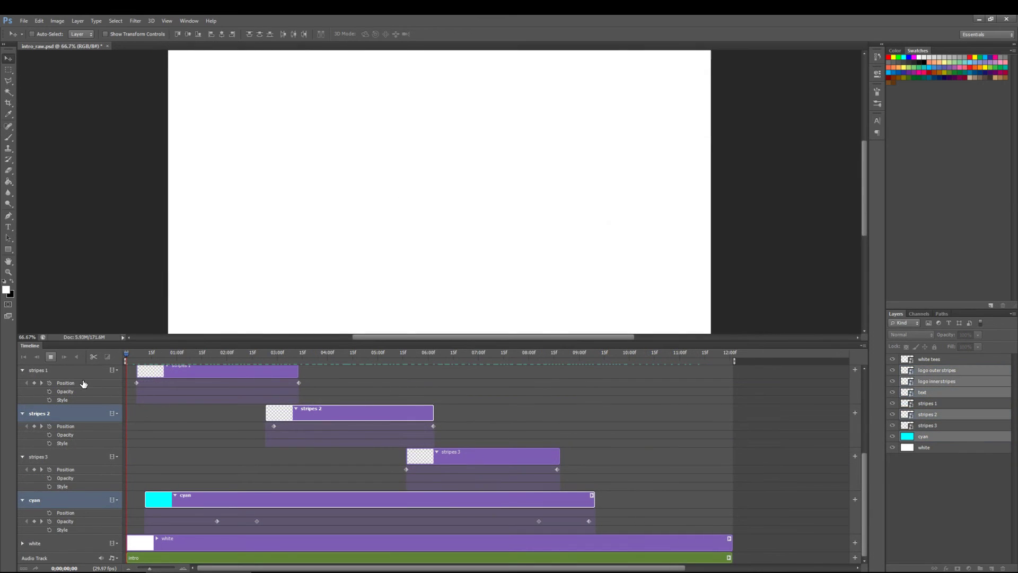
key("space")
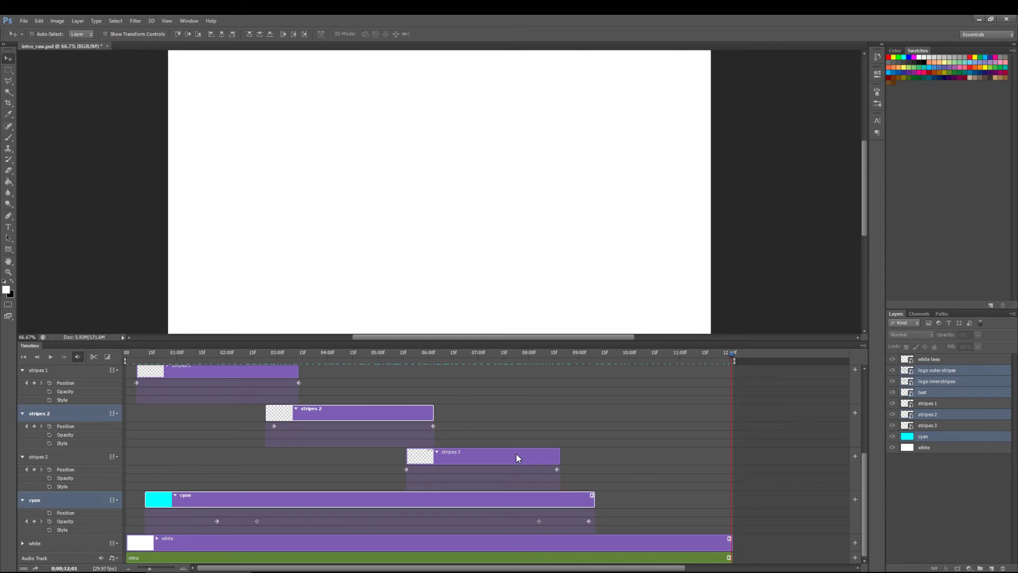
left_click(946, 419)
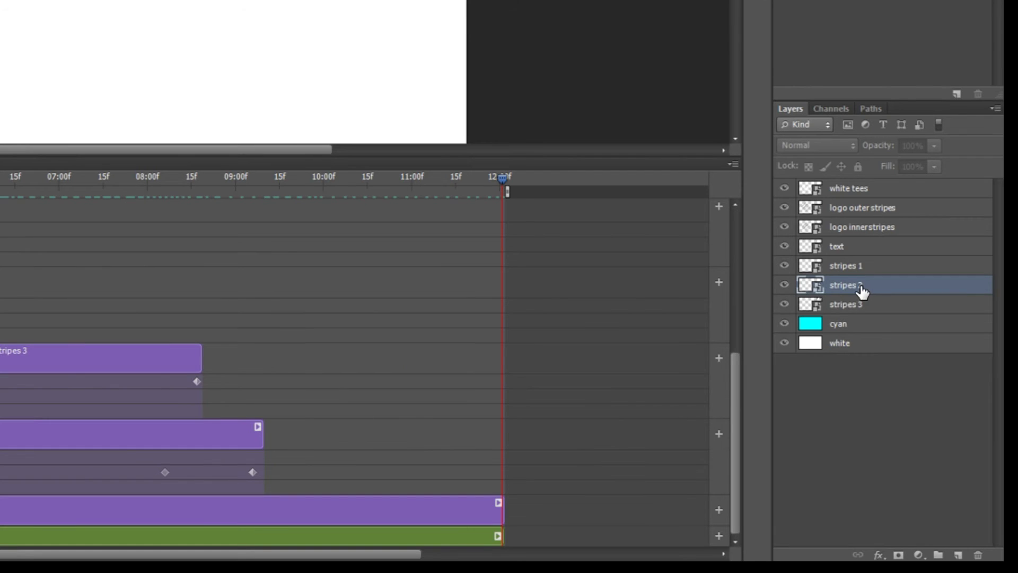
- Duplicate the stripes 2 layer and hide every layer except the stripes 2 copy
left_click_drag(937, 419, 958, 552)
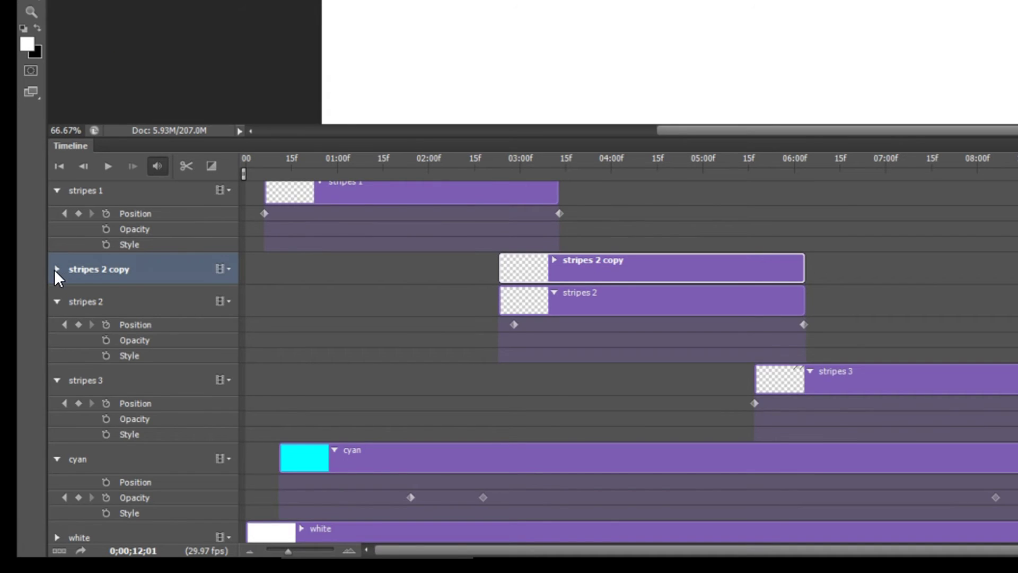
left_click(56, 269)
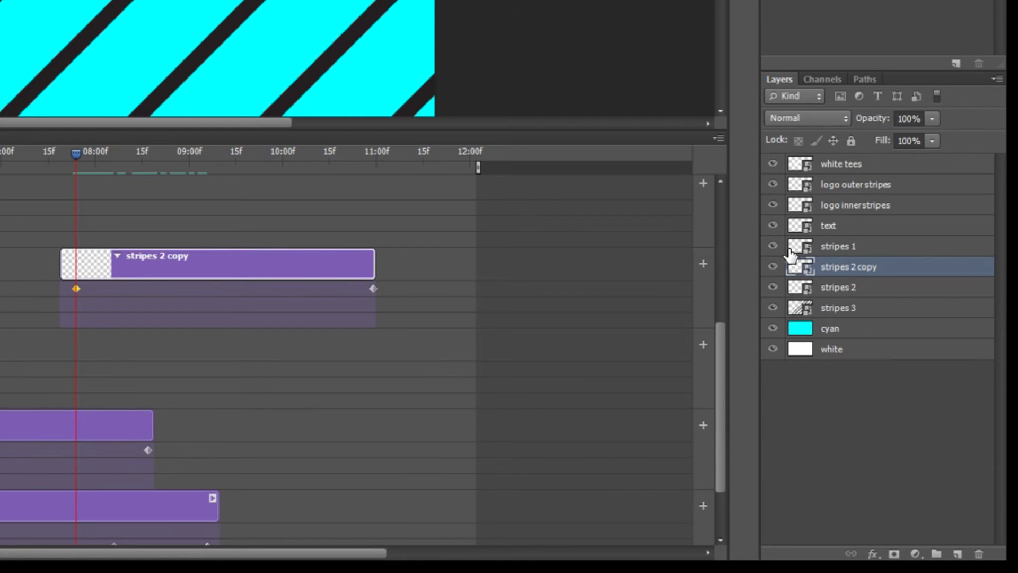
left_click_drag(773, 246, 773, 164)
left_click_drag(772, 287, 775, 320)
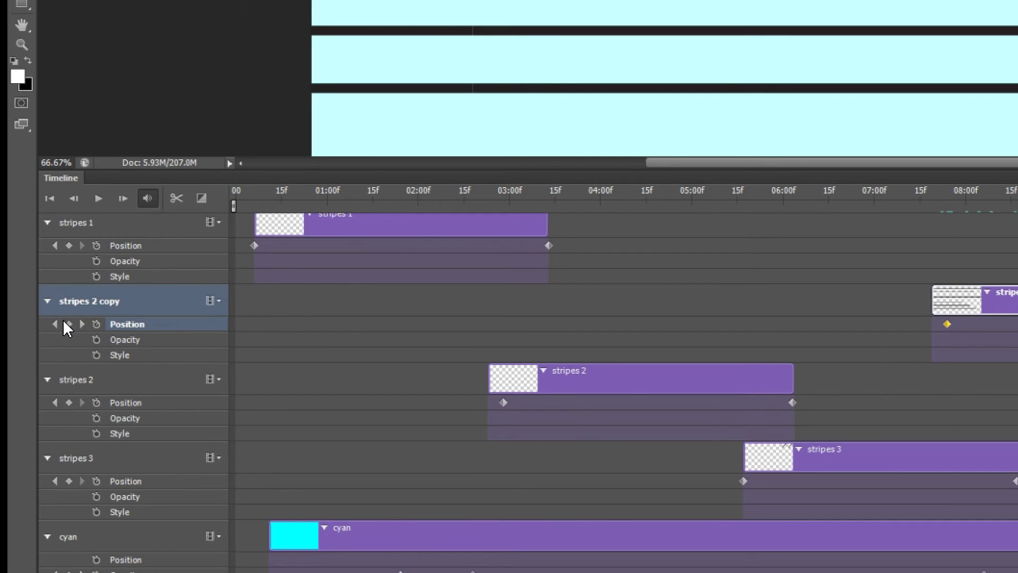
- Slide the copied stripes onto the canvas at the first keyframe, recording a Position keyframe
left_click(54, 323)
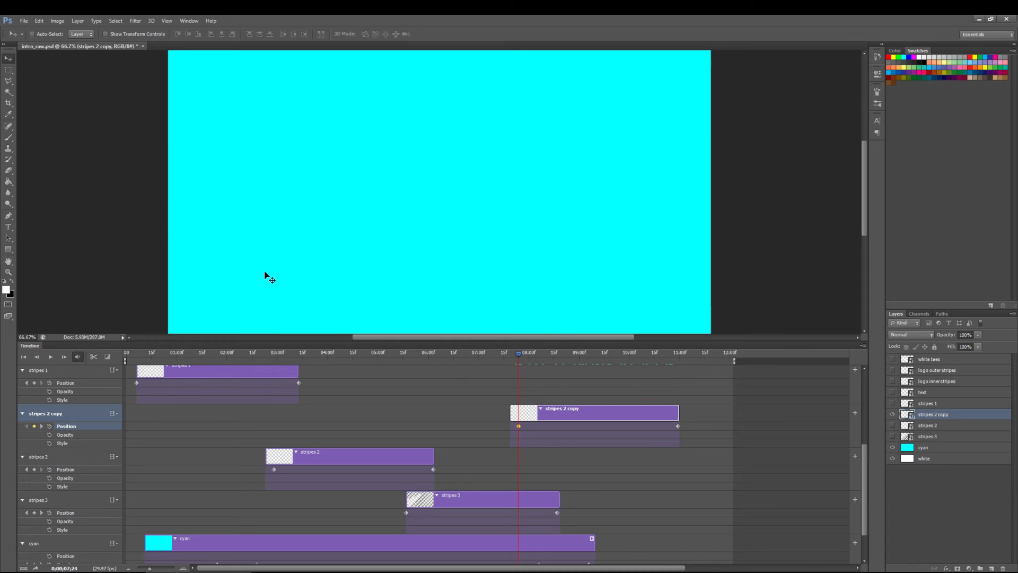
left_click_drag(485, 42, 659, 0)
left_click_drag(359, 234, 674, 208)
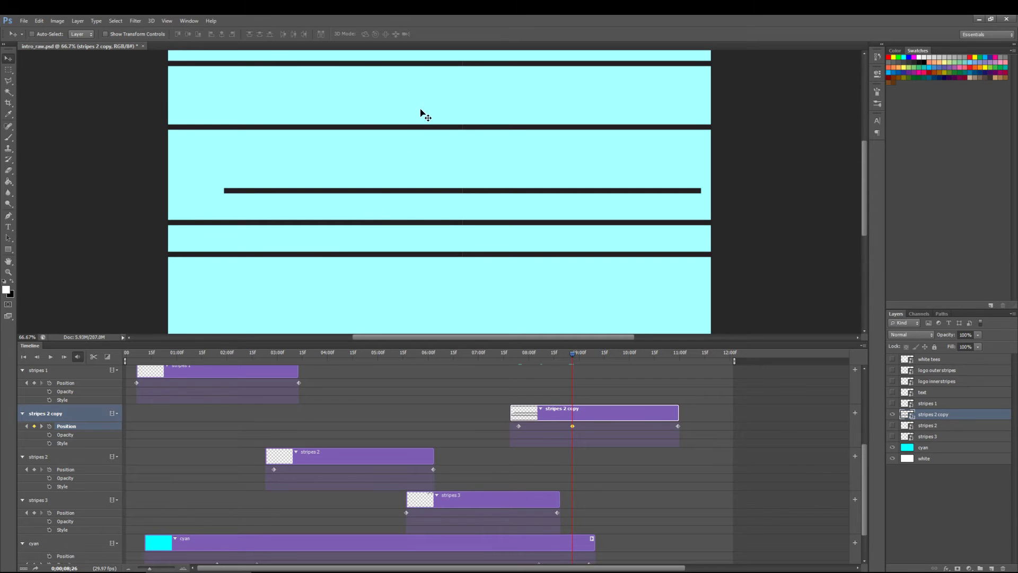
left_click_drag(423, 113, 514, 297)
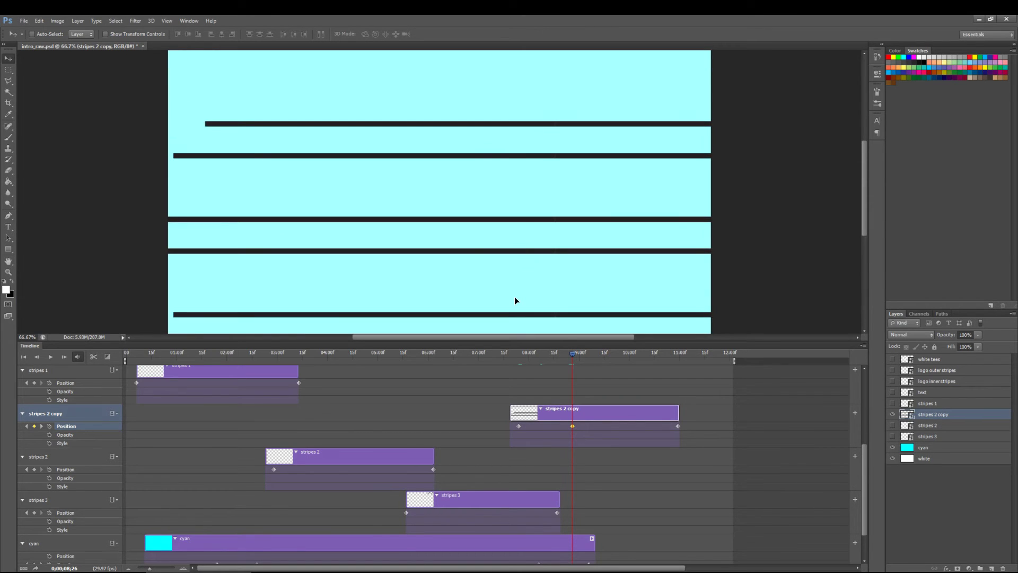
- Move the stripes left across the full width near 10 seconds, then play back the animation
left_click_drag(574, 353, 633, 353)
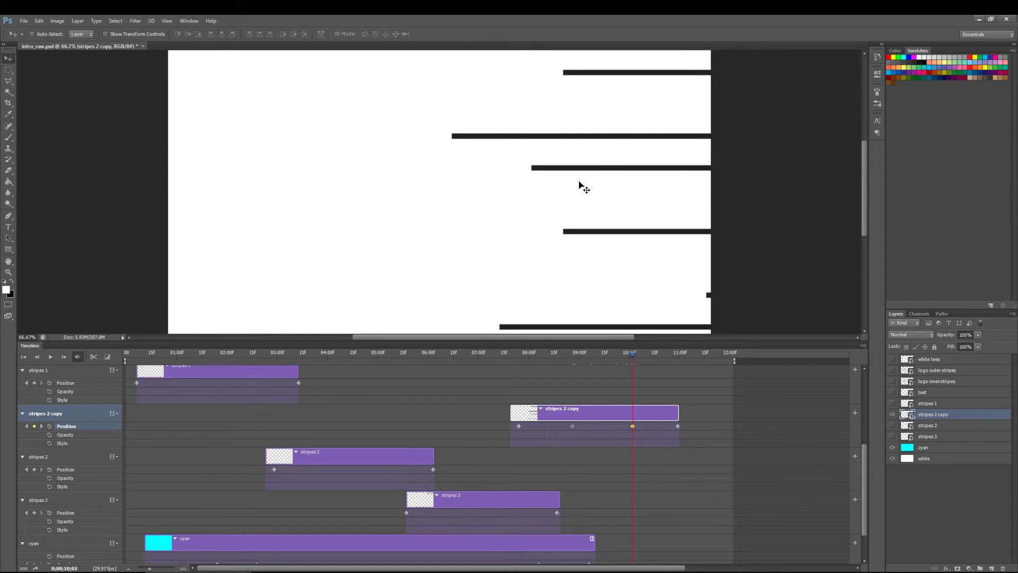
left_click_drag(579, 184, 145, 193)
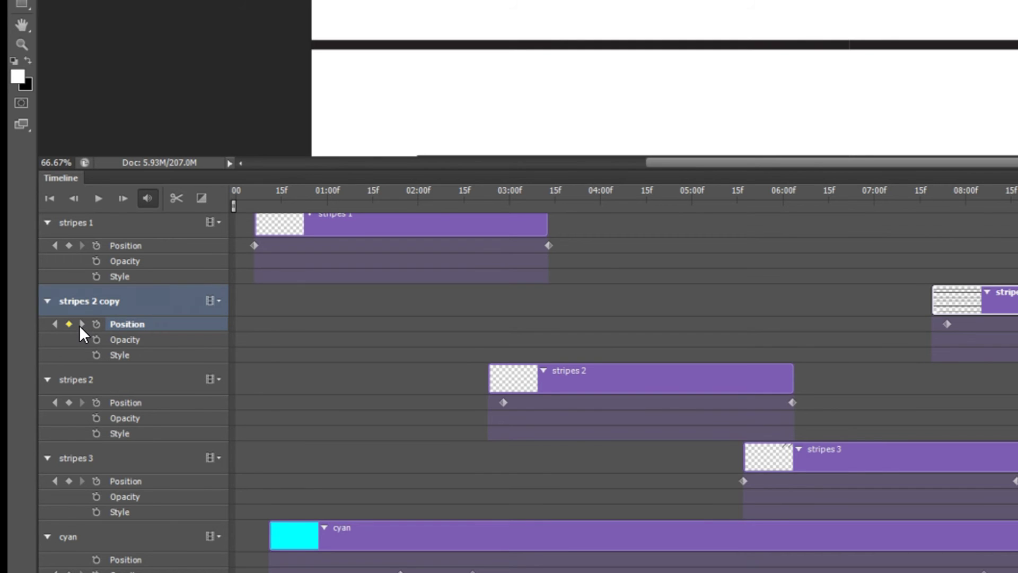
left_click(82, 324)
left_click_drag(610, 211, 448, 120)
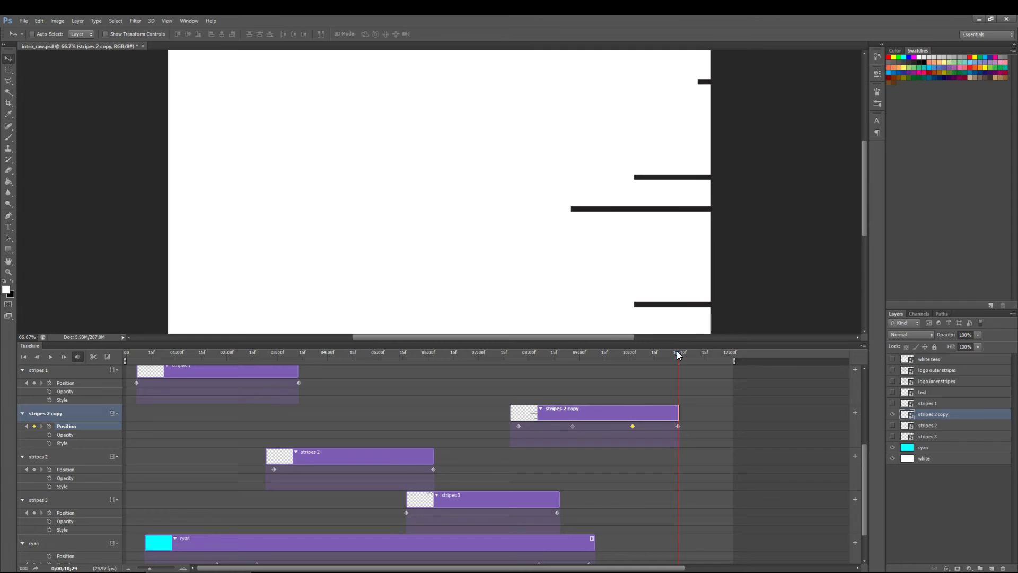
key("space")
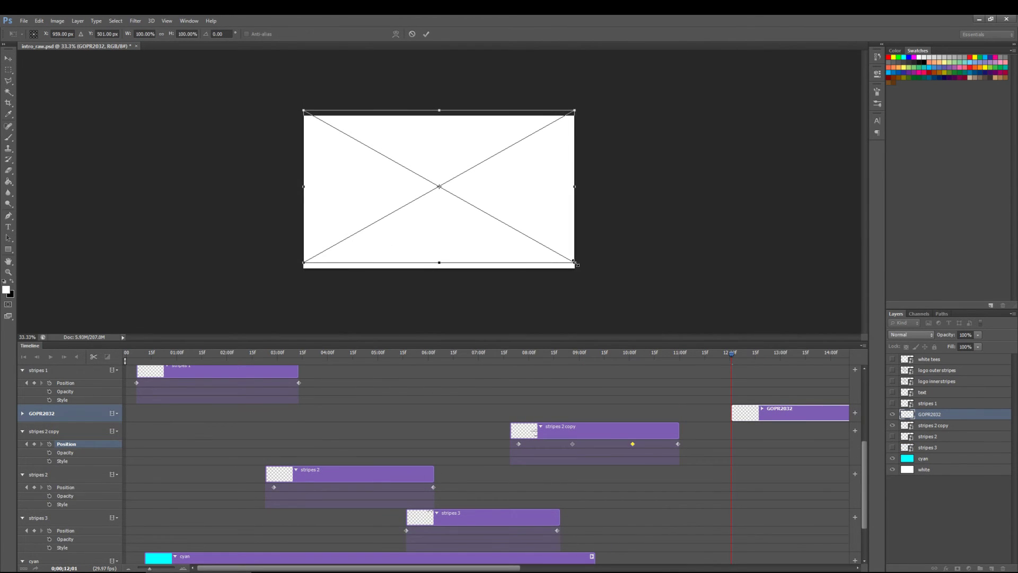
- Scale the placed GOPR2032 video to about 53% in the upper left and commit it
left_click_drag(575, 263, 449, 189)
left_click_drag(419, 151, 422, 166)
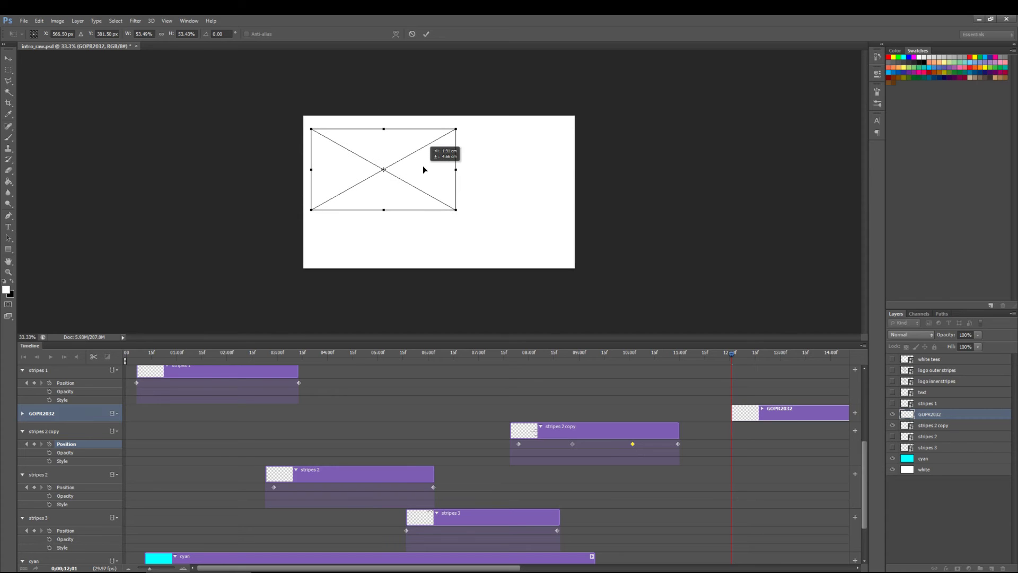
left_click(426, 34)
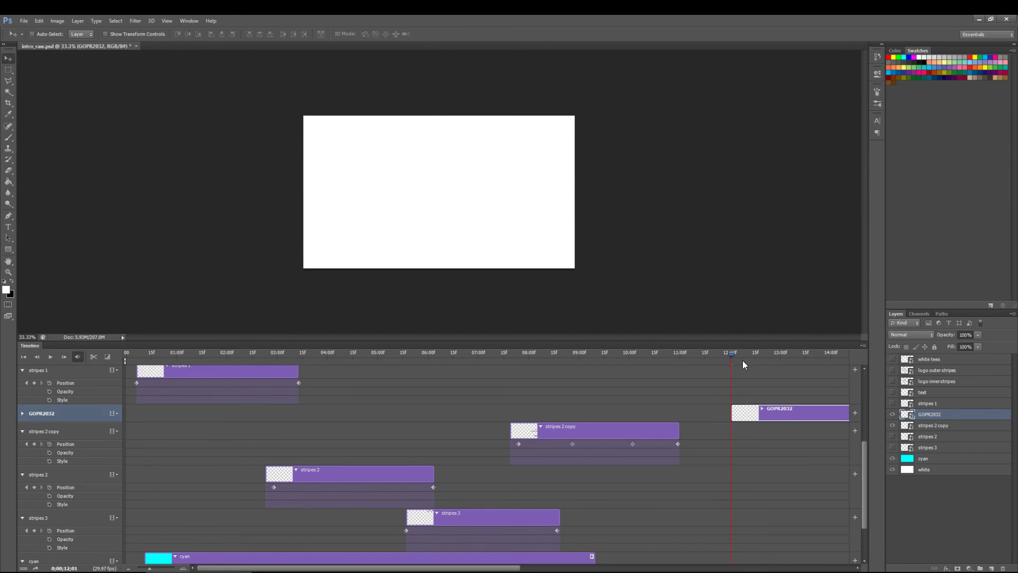
left_click(731, 353)
- Shift the GOPR2032 clip earlier, trim its end, and stack its layer just above cyan
left_click_drag(748, 353, 809, 355)
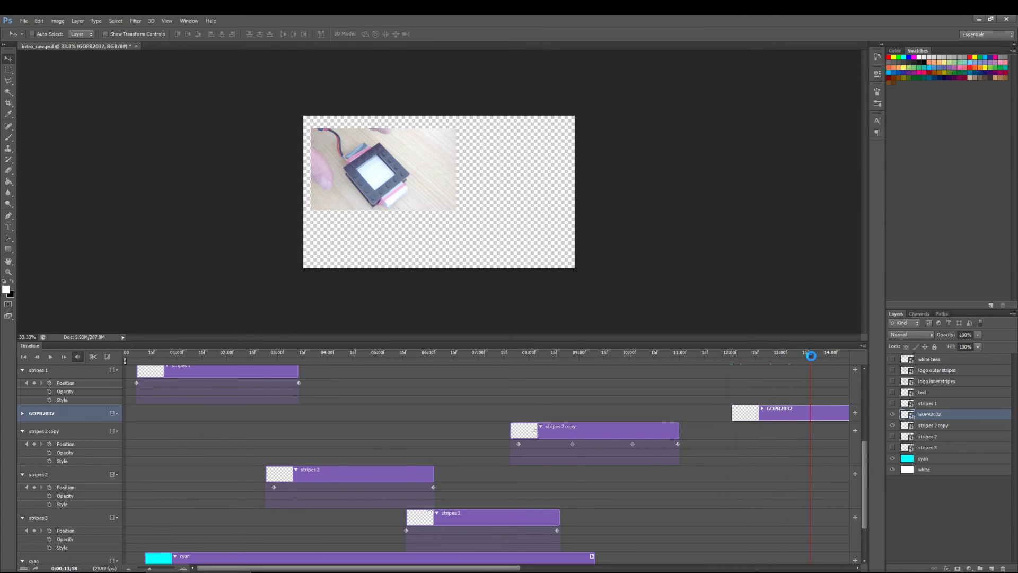
left_click_drag(811, 355, 820, 354)
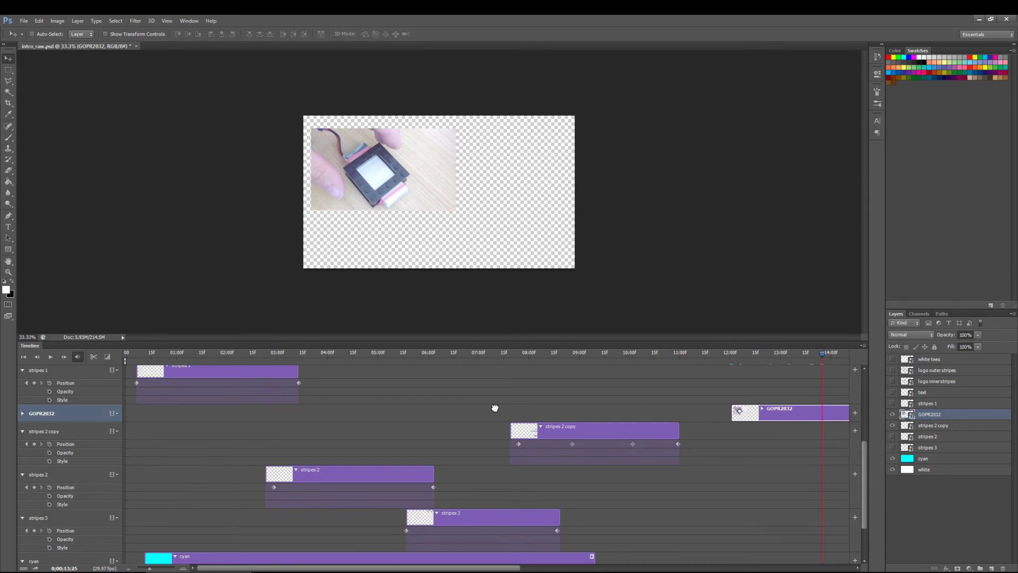
key("ctrl+z")
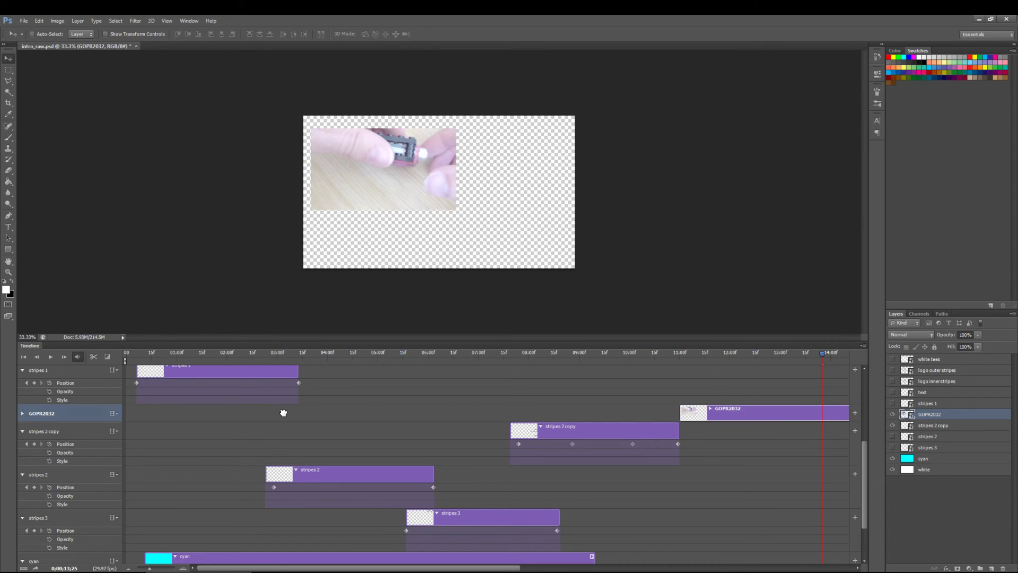
key("ctrl+z")
left_click_drag(697, 412, 635, 410)
left_click_drag(936, 420, 942, 452)
key("End")
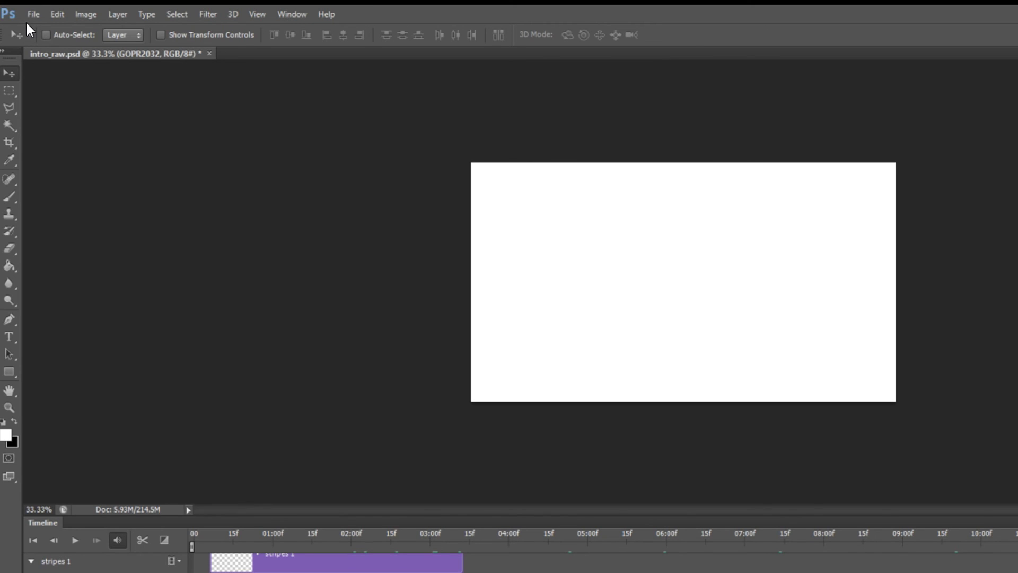
- Open File > Export > Render Video and set the encoder to Photoshop Image Sequence (TIFF)
left_click(23, 21)
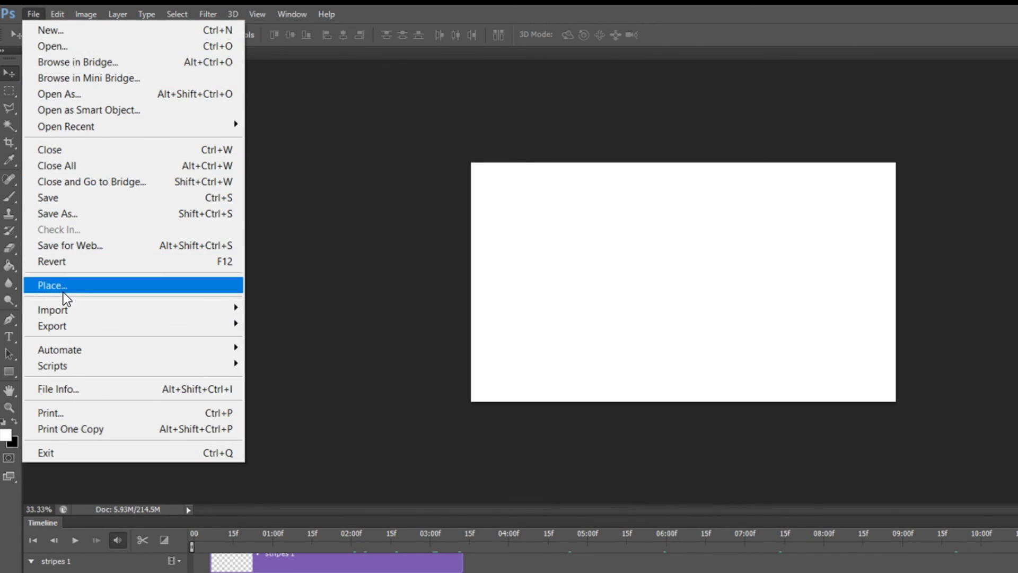
mouse_move(113, 327)
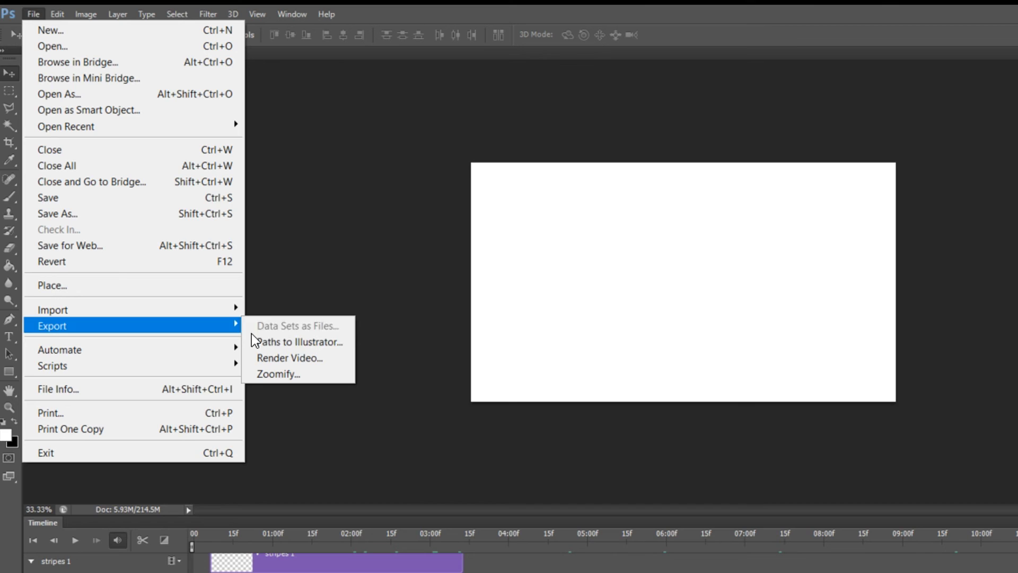
left_click(301, 358)
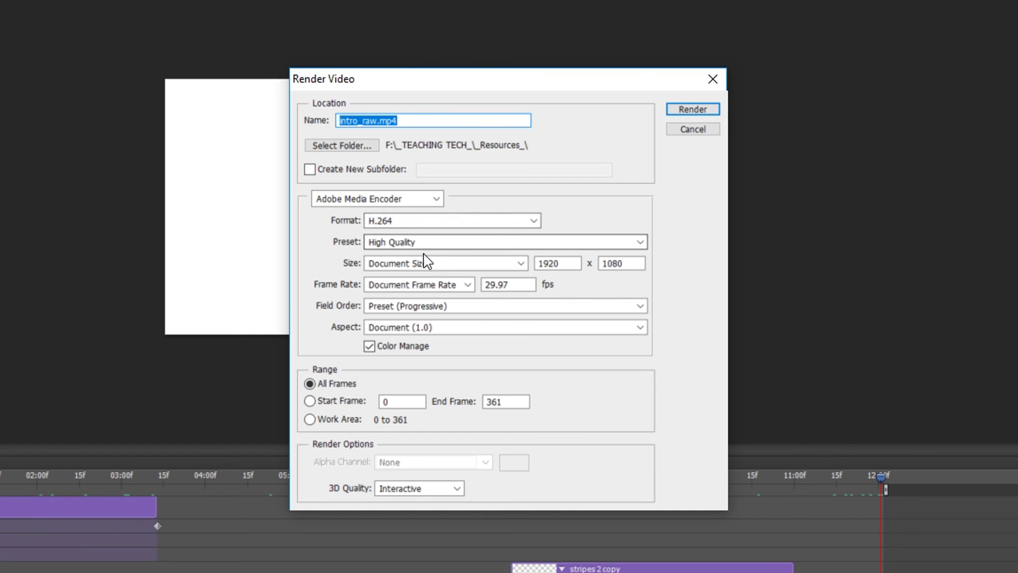
left_click(435, 200)
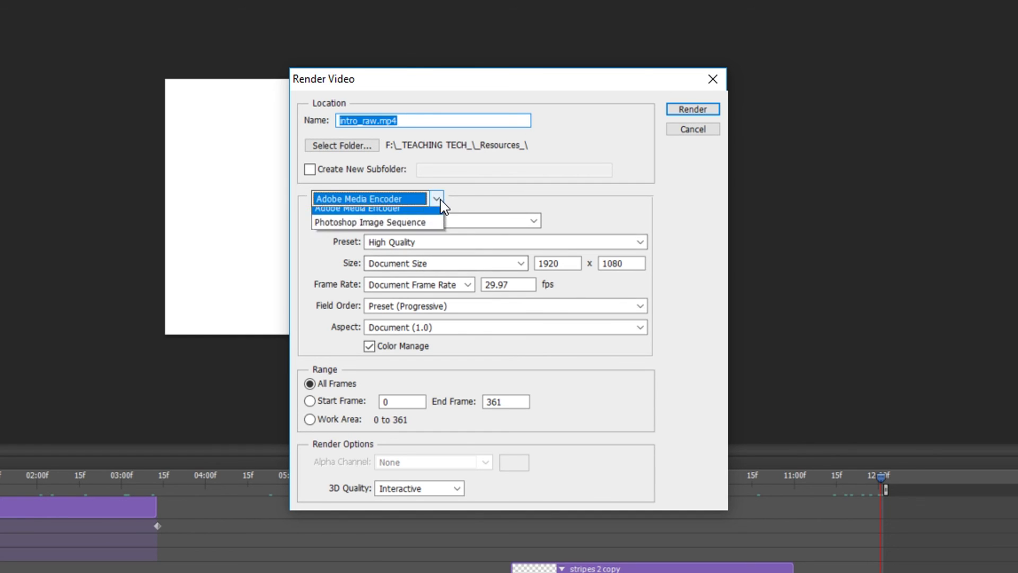
left_click(411, 229)
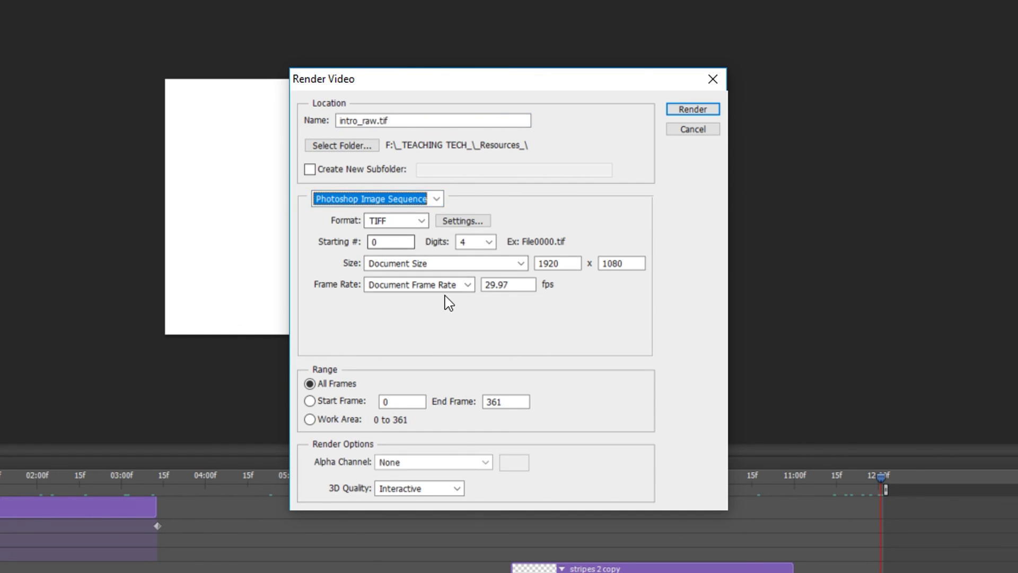